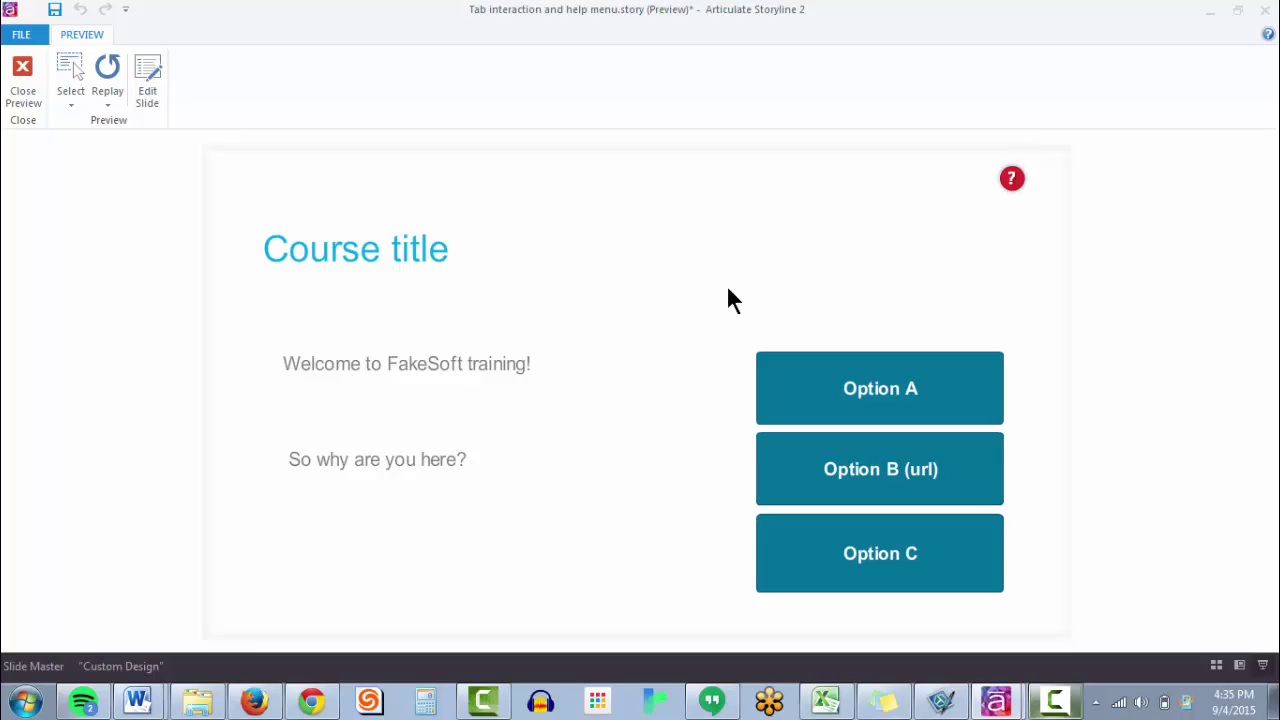
In the preview, open the red ? help popup and view the answers to Questions 1, 2 and 3
click(1012, 181)
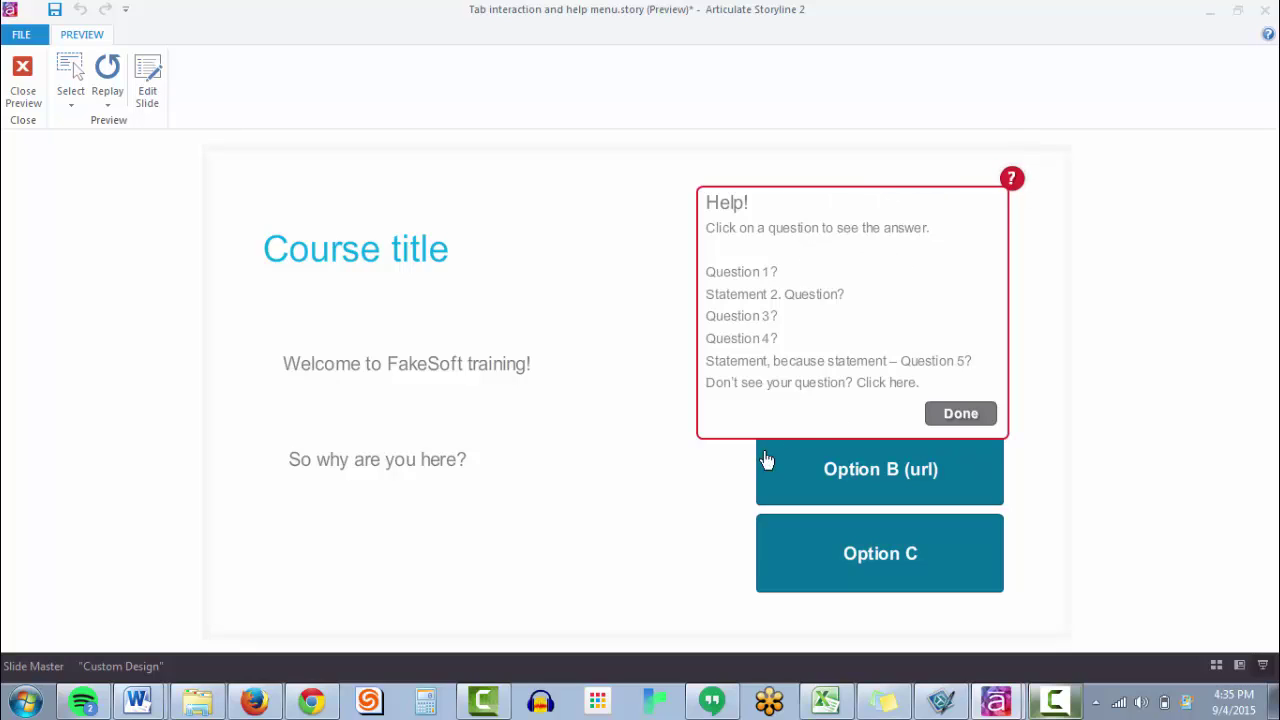
click(747, 273)
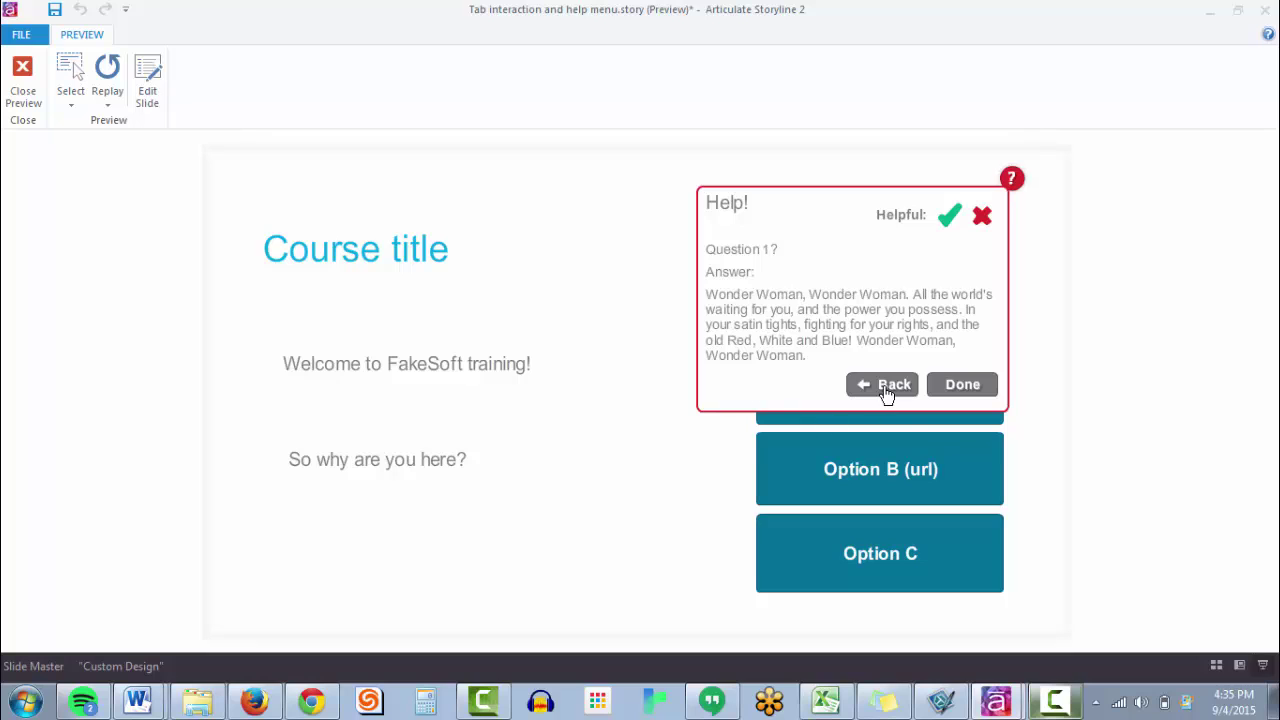
click(884, 388)
click(766, 297)
click(866, 428)
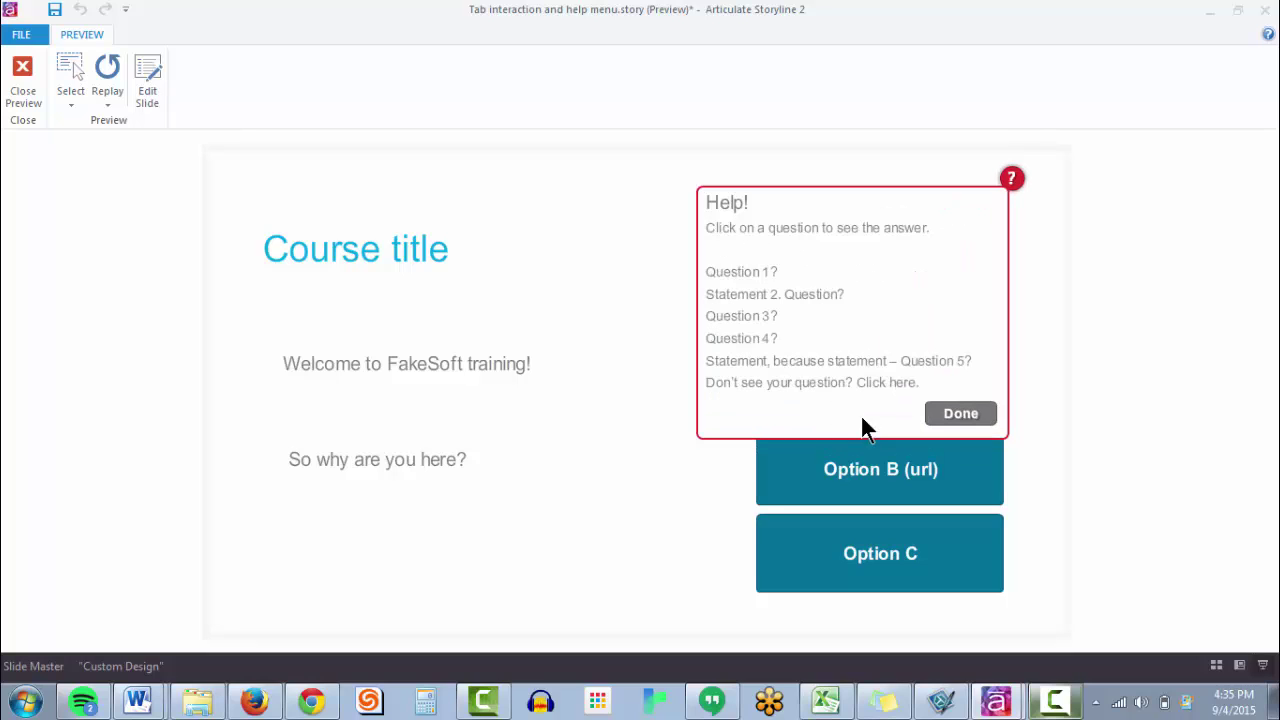
click(762, 318)
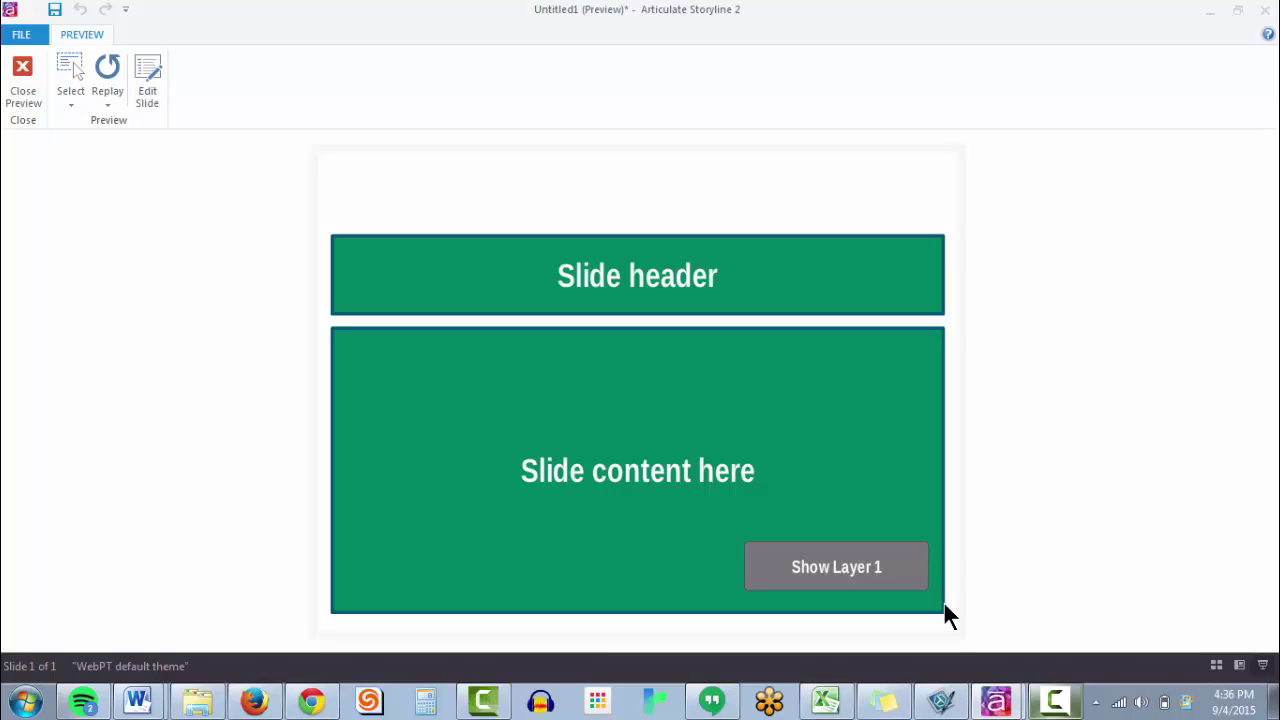
Reveal Layer 1's content with Show Layer 1, then close the preview with Escape
click(866, 561)
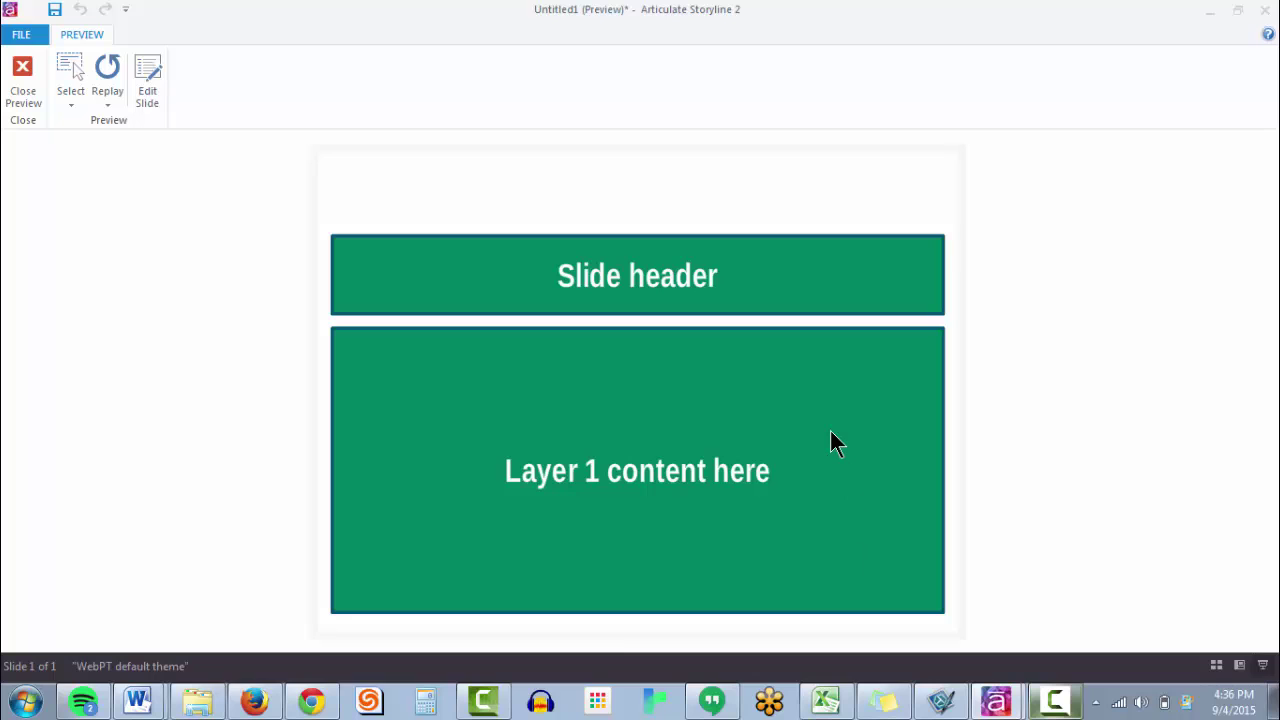
key(Escape)
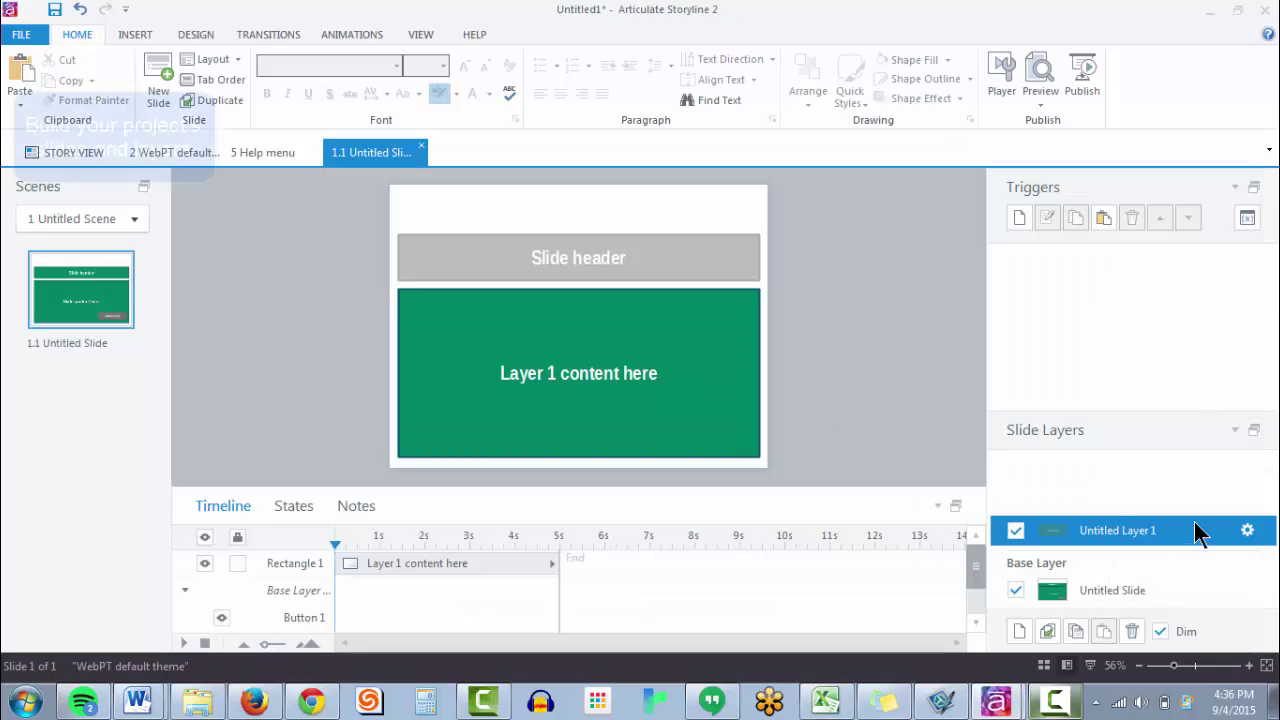
click(1250, 535)
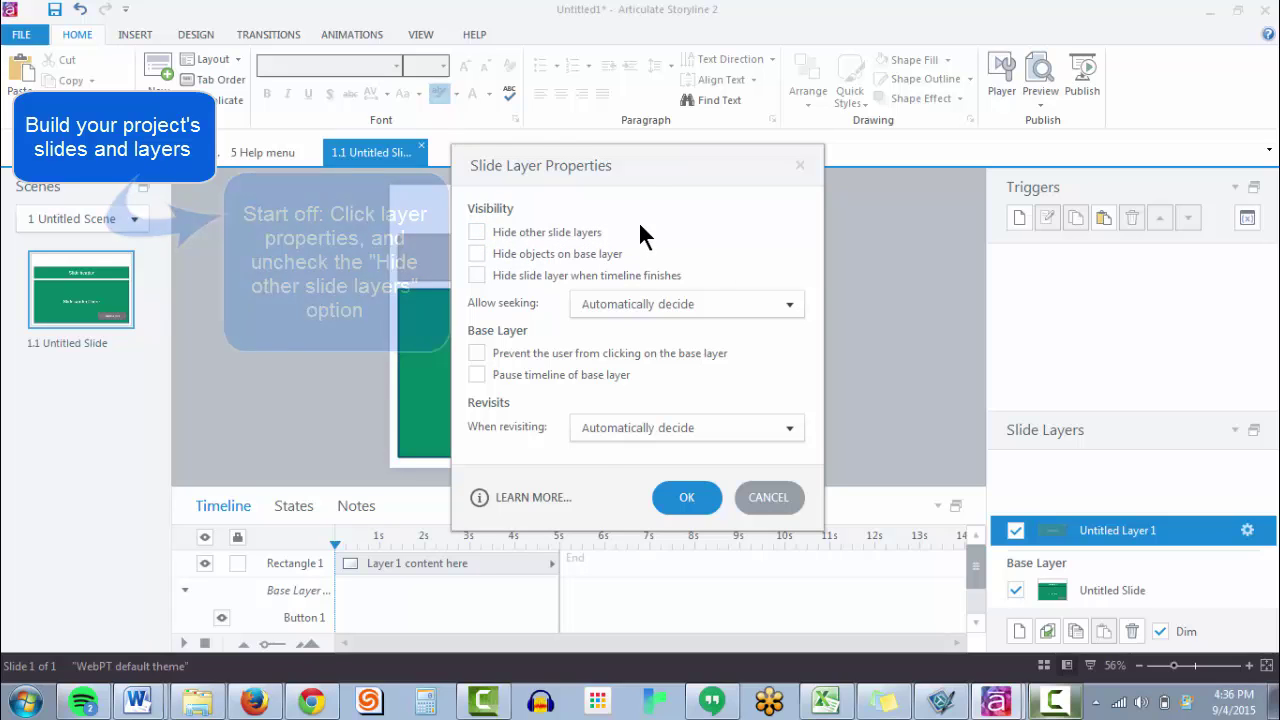
click(770, 500)
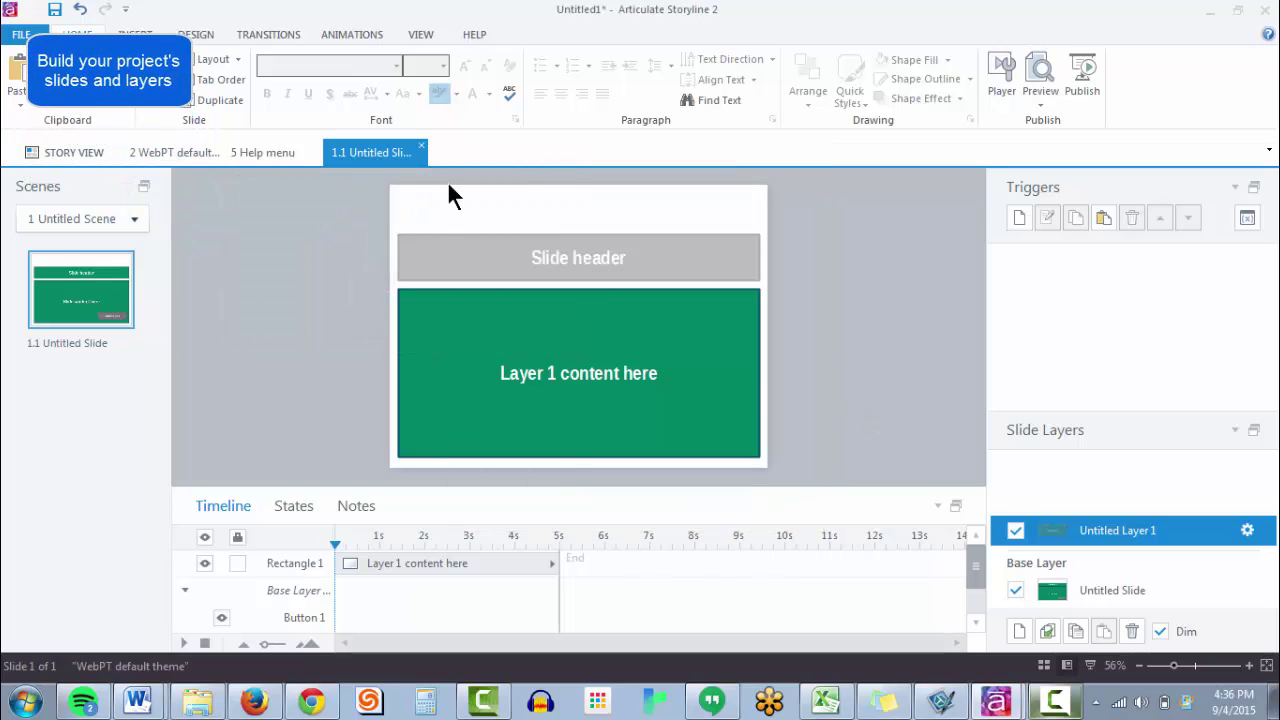
In Slide Master view, place a question-mark help marker near the top-right of the layout
click(424, 36)
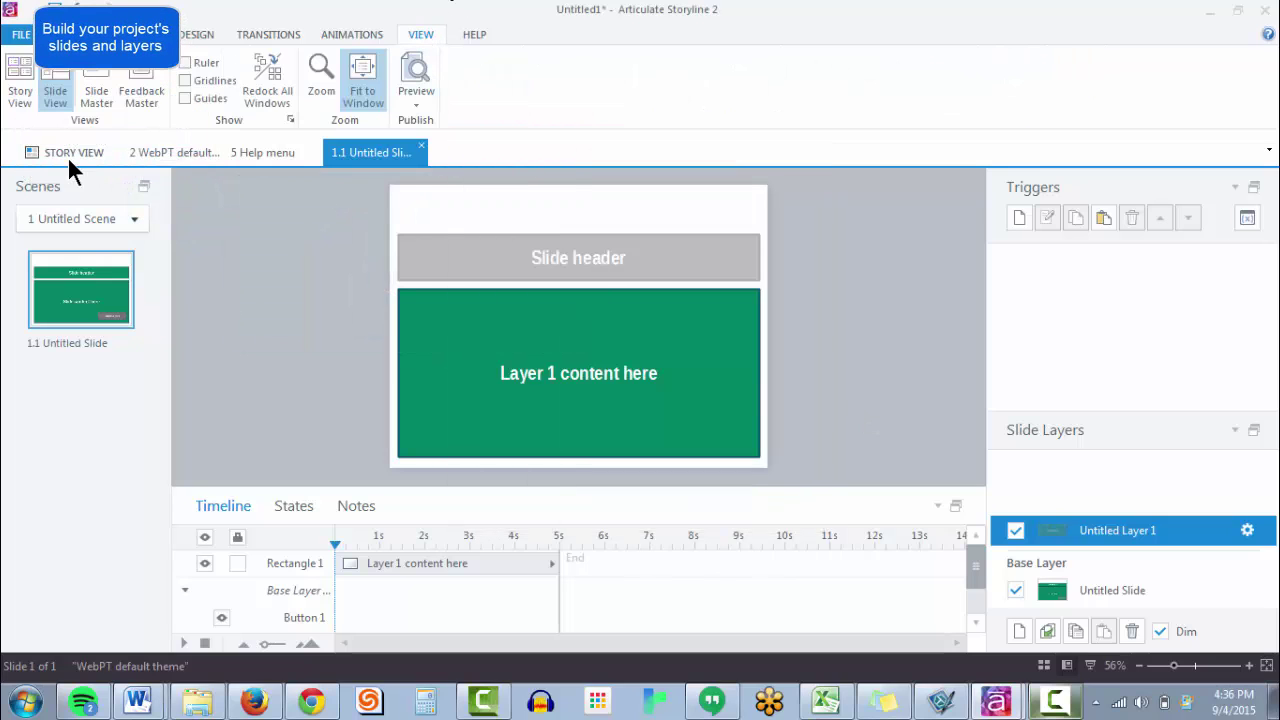
click(97, 70)
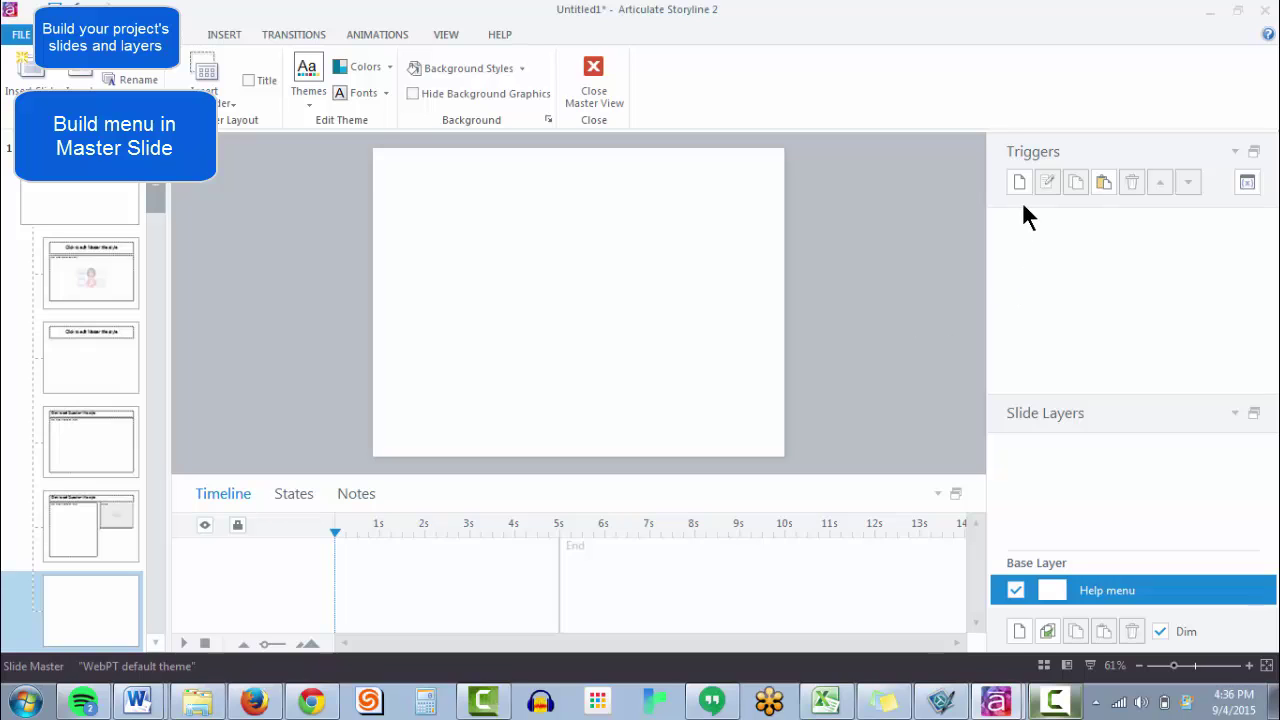
click(224, 34)
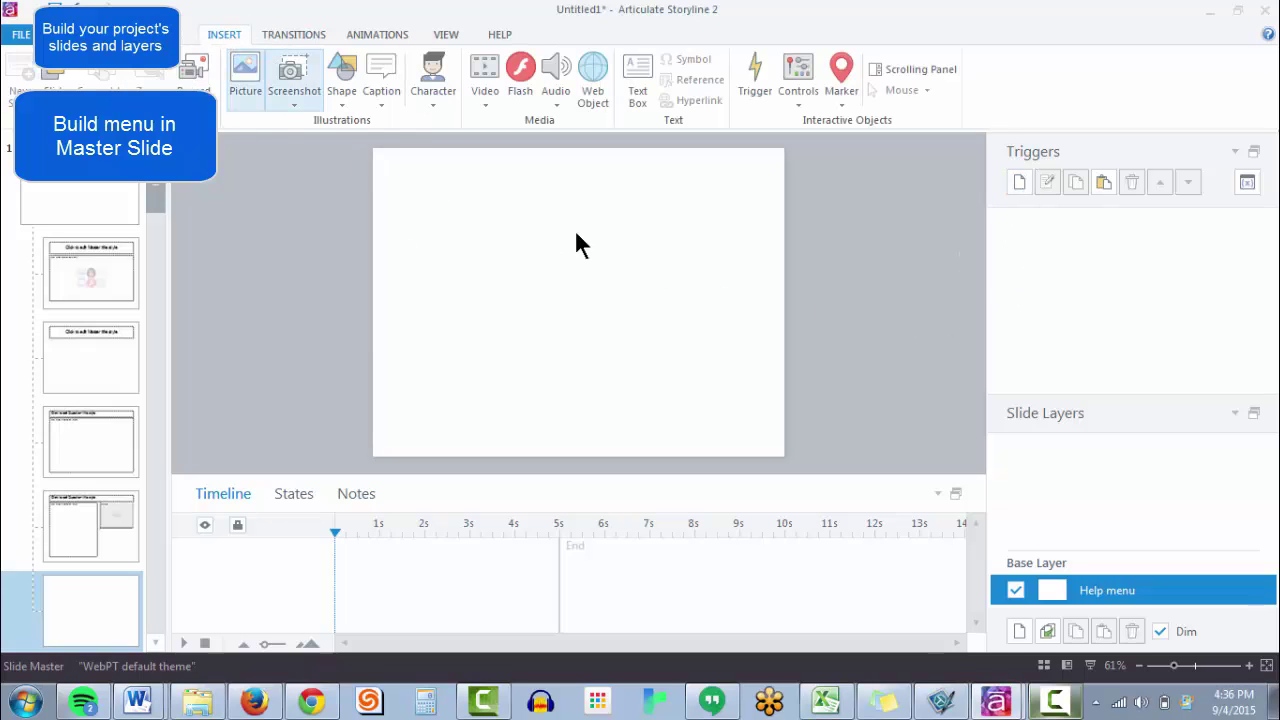
click(840, 96)
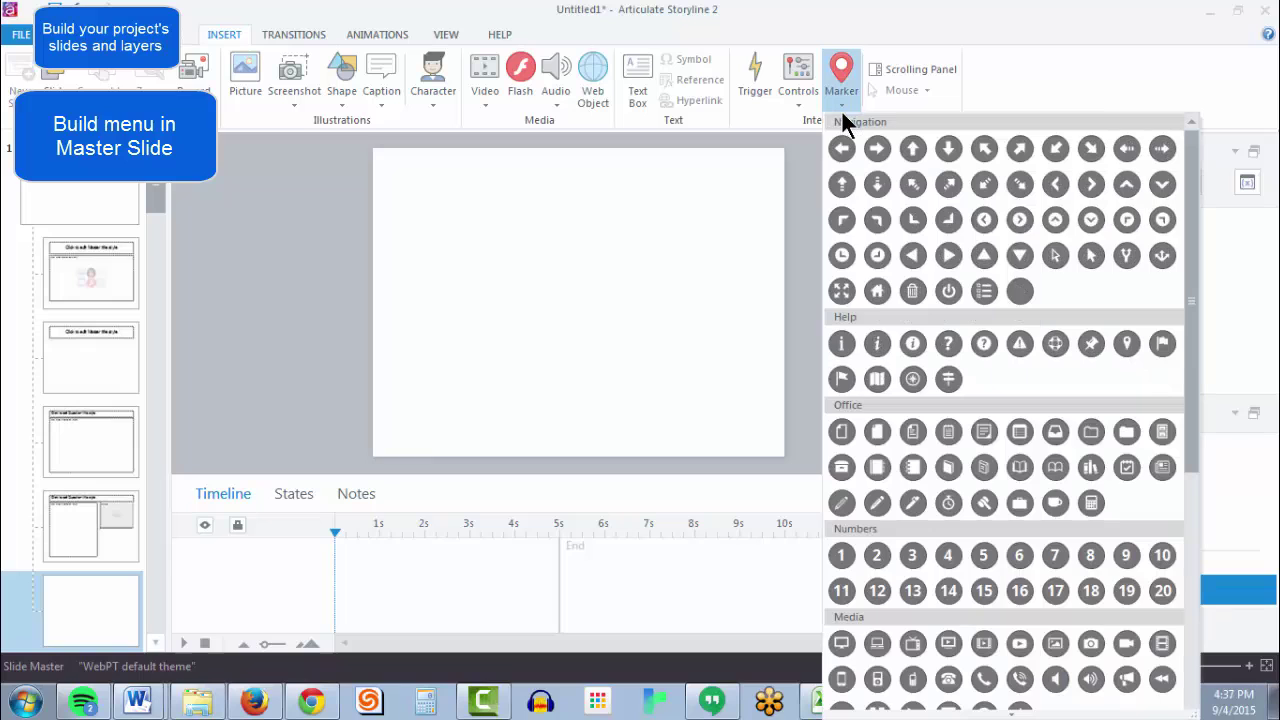
click(946, 344)
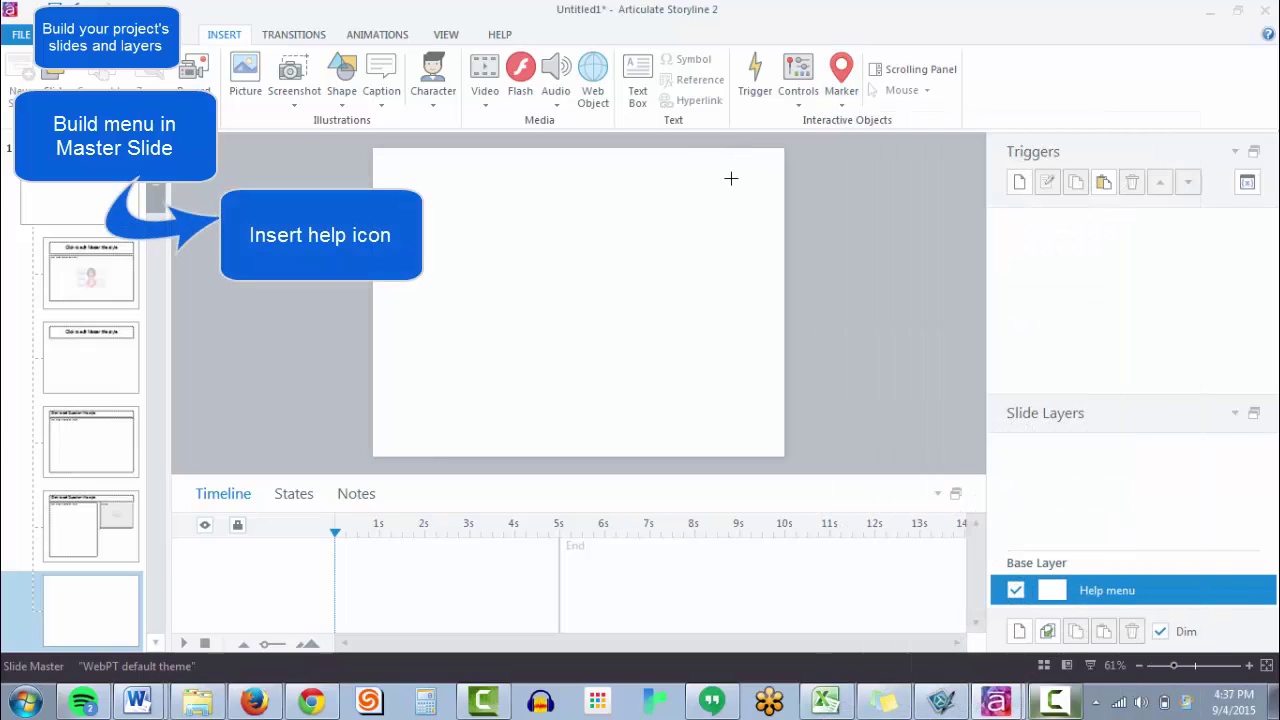
click(743, 175)
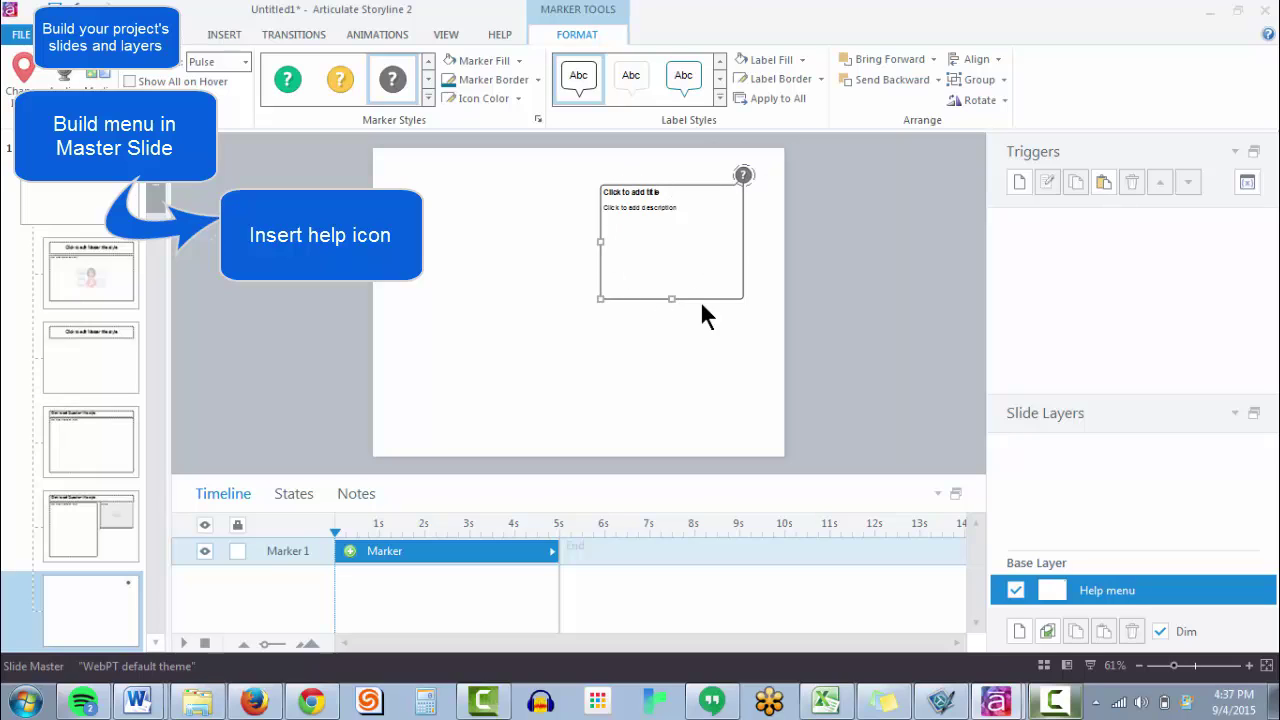
Set the marker's Label Fill to No Fill and Label Border to No Outline
click(803, 59)
click(776, 212)
click(821, 79)
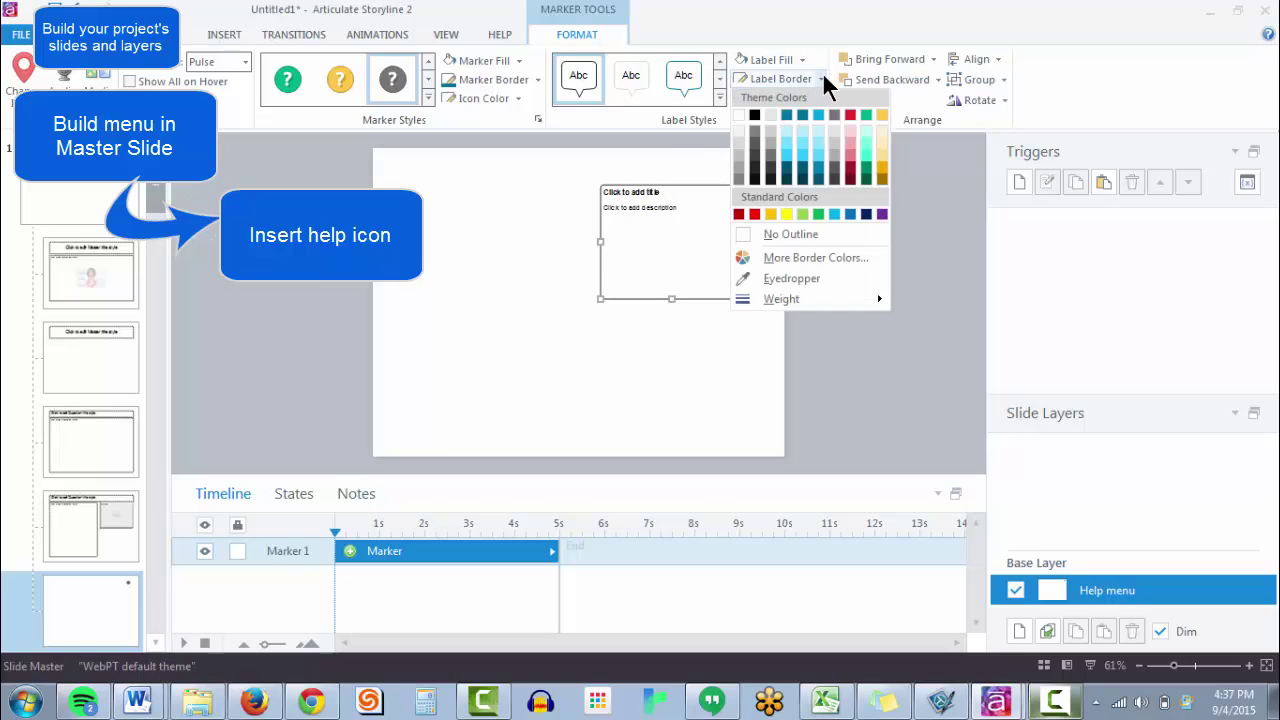
click(790, 234)
click(851, 250)
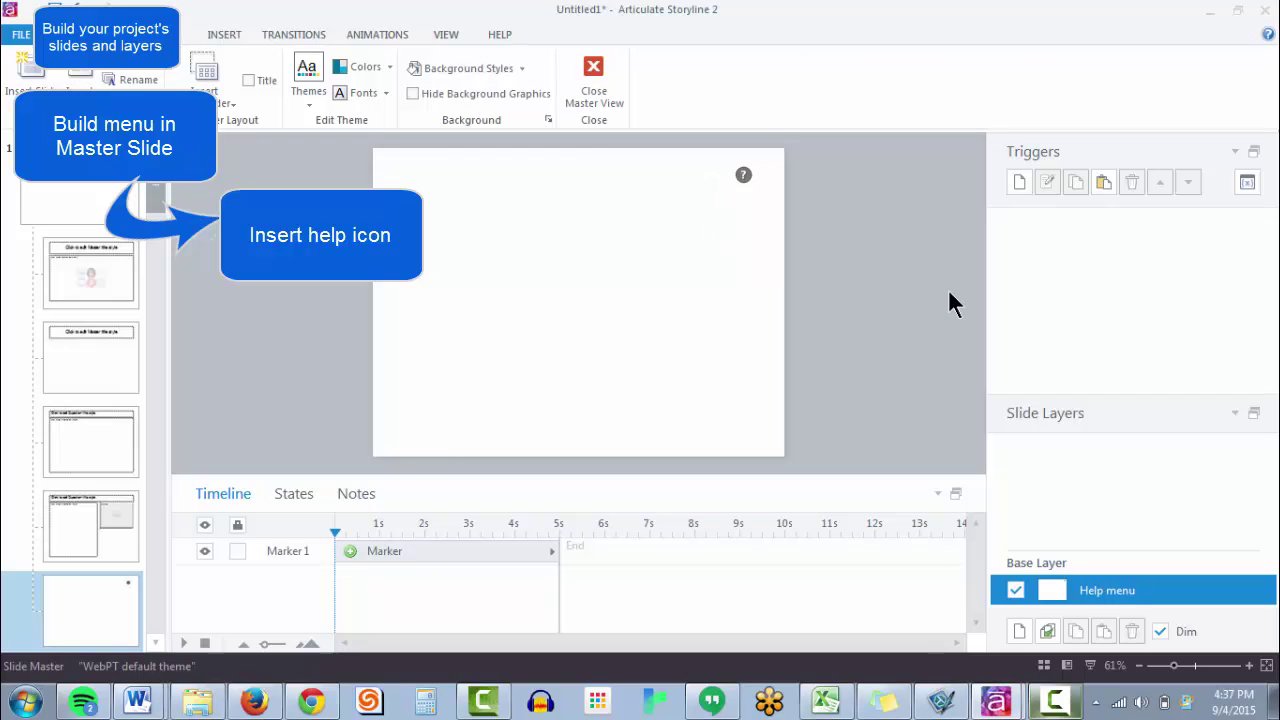
Add a new slide layer named Menu with 'Hide other slide layers' unchecked
click(1019, 632)
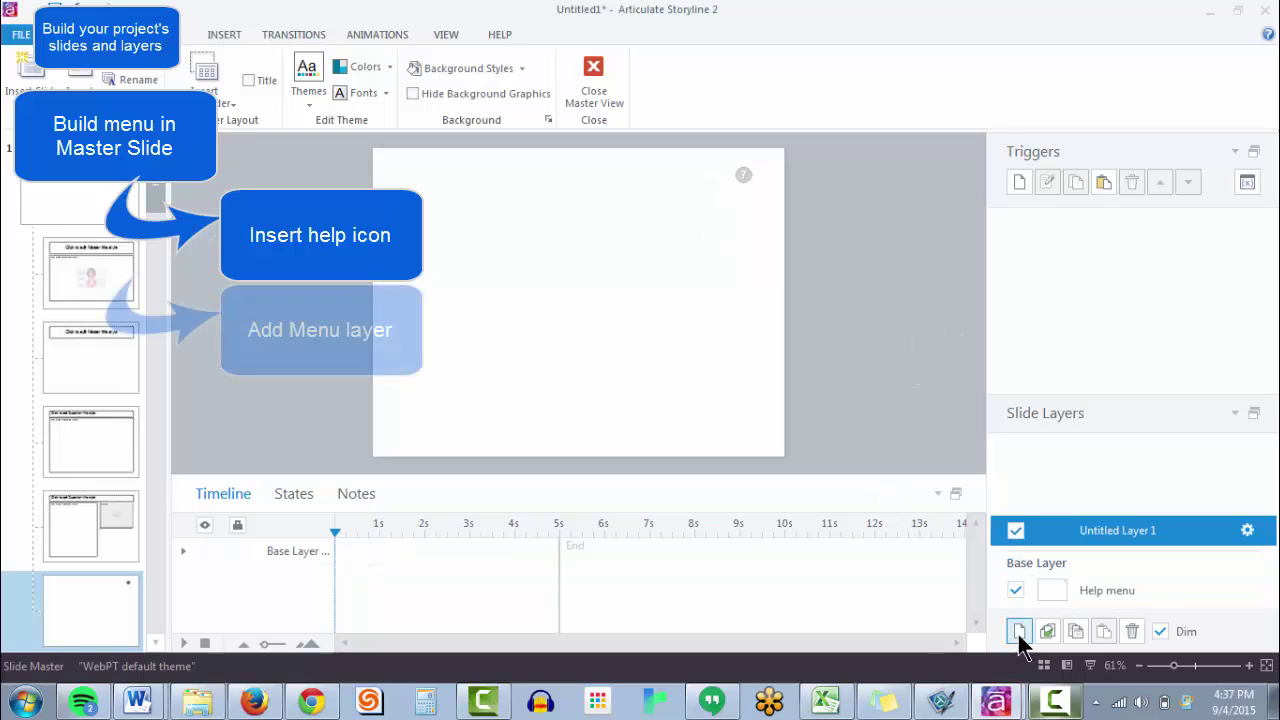
double_click(1130, 526)
text(Menu)
key(Return)
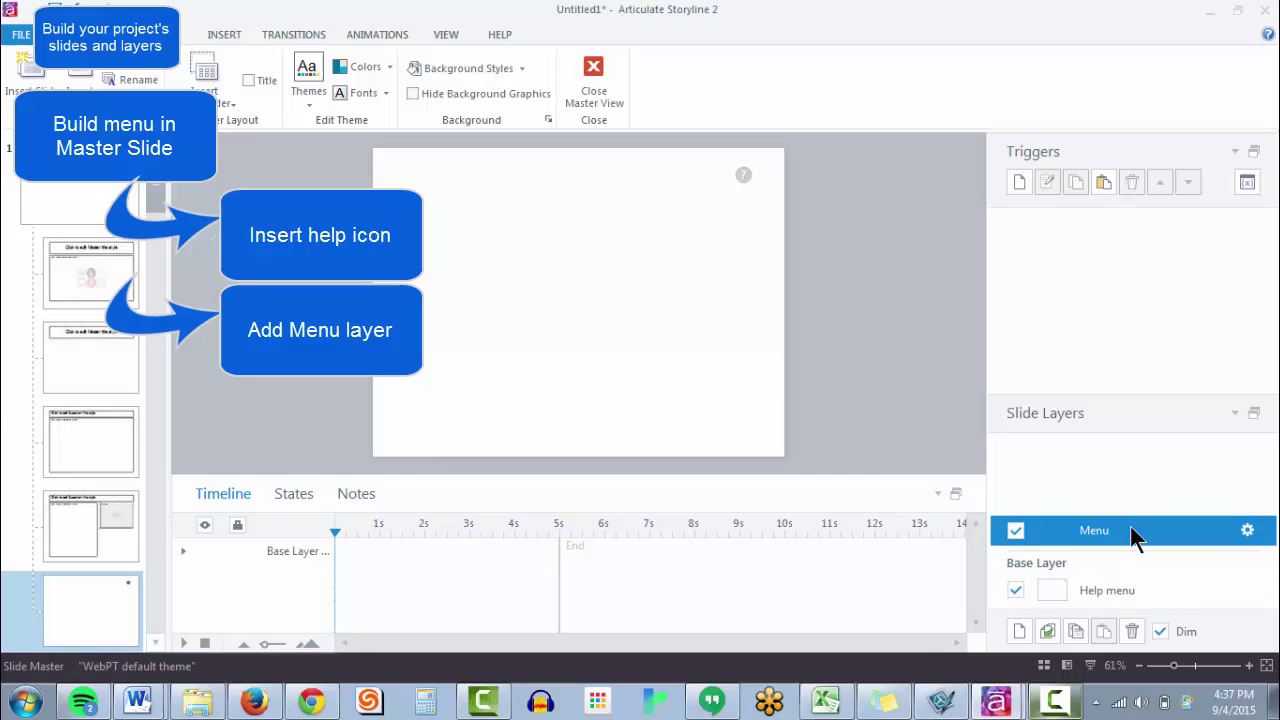
click(1247, 530)
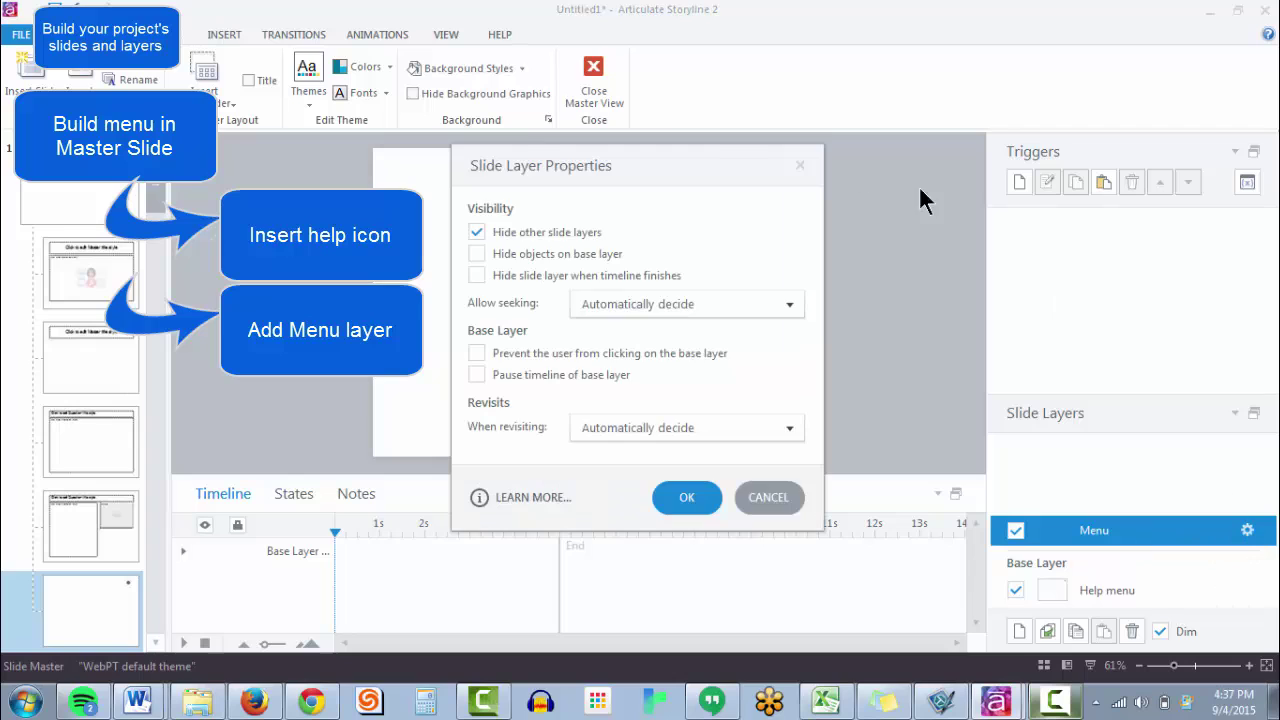
click(532, 230)
click(706, 500)
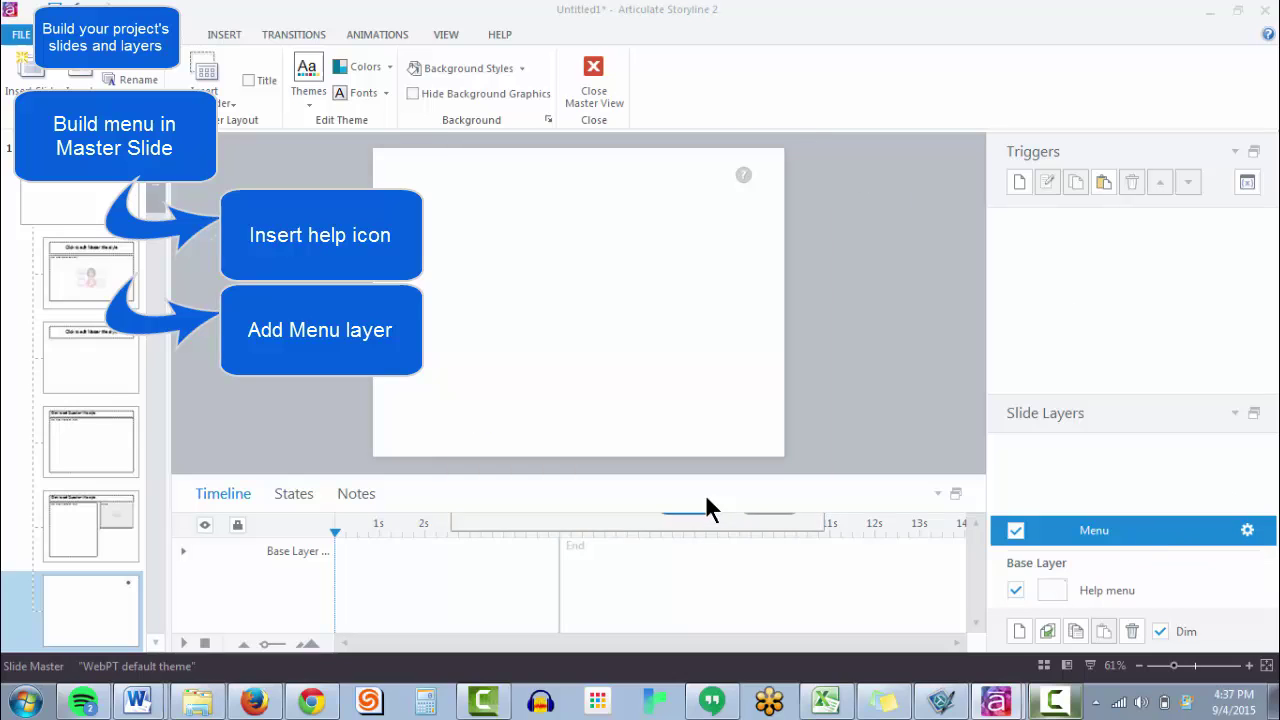
On the base layer, add a trigger: Show layer Menu when the user clicks Marker 1
click(1117, 588)
click(1019, 180)
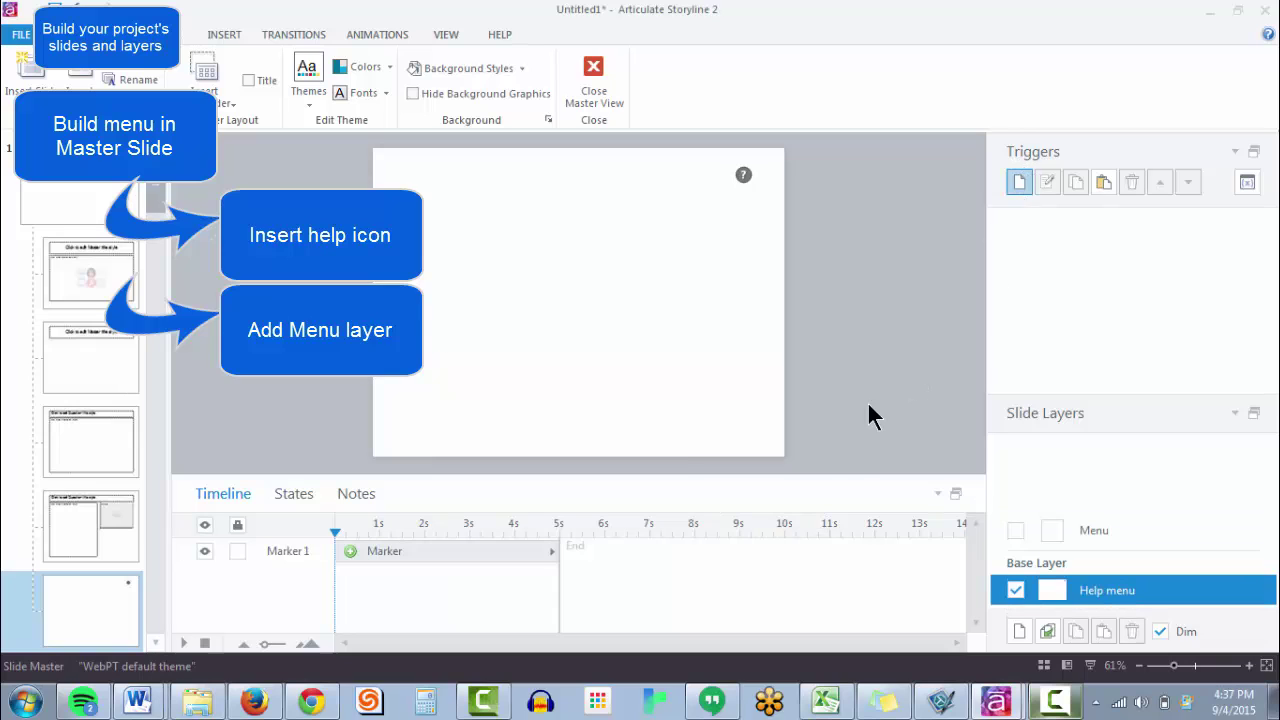
click(641, 292)
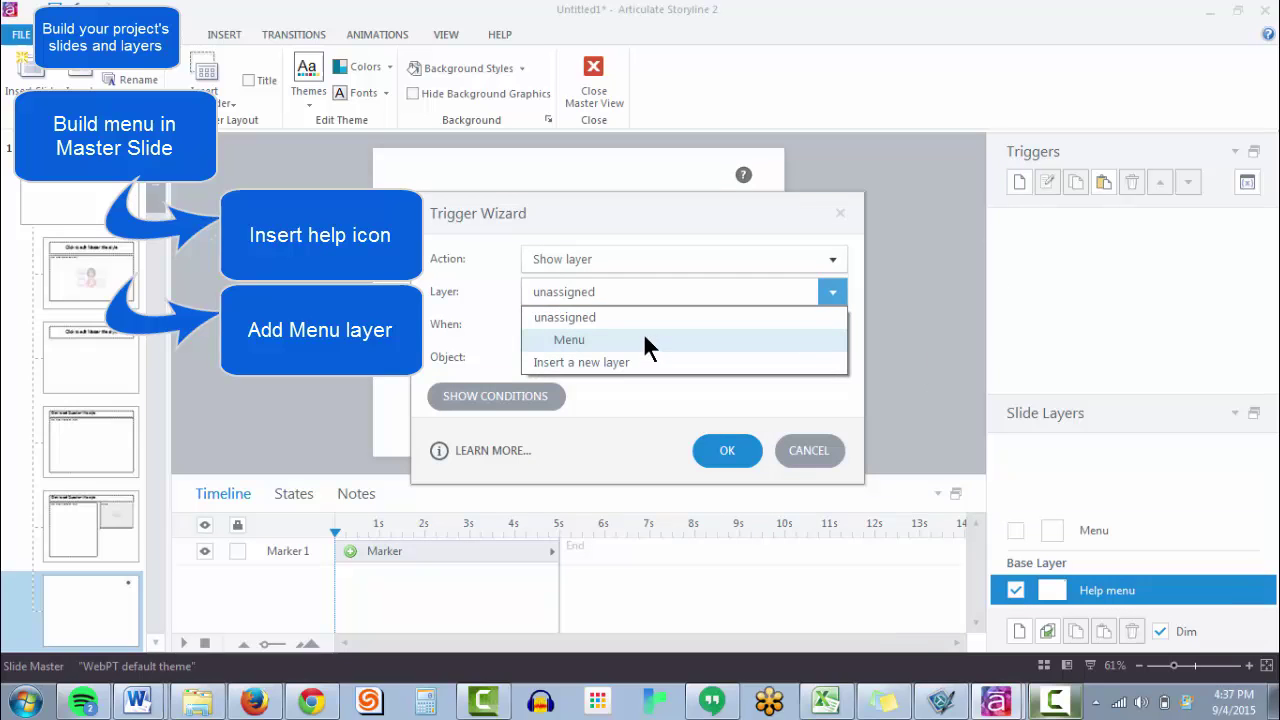
click(644, 334)
click(644, 332)
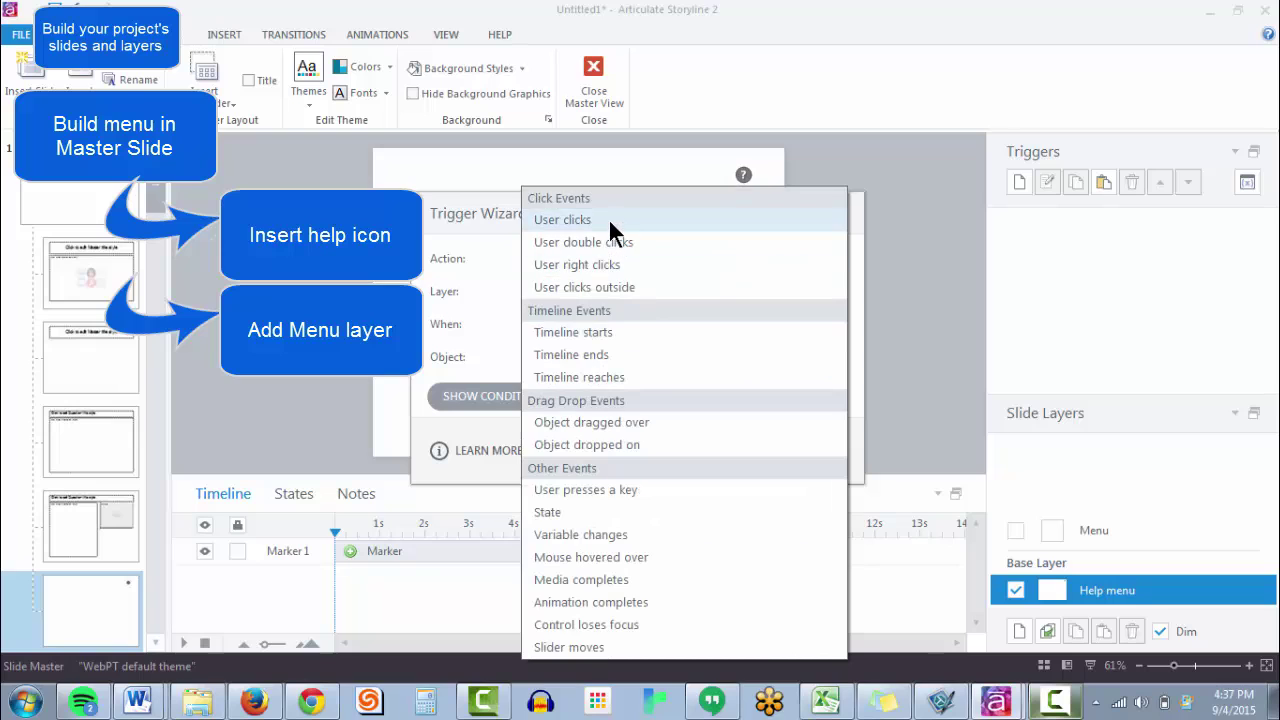
click(608, 220)
click(584, 360)
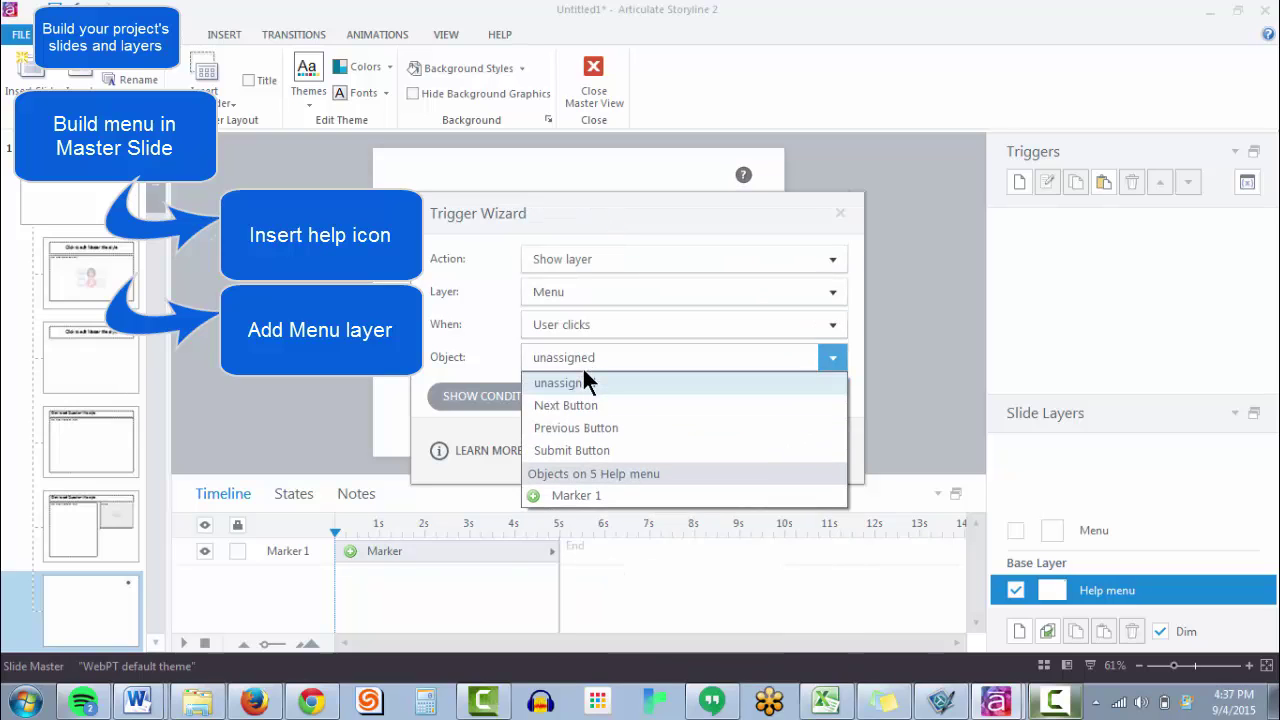
click(590, 496)
click(728, 452)
click(877, 400)
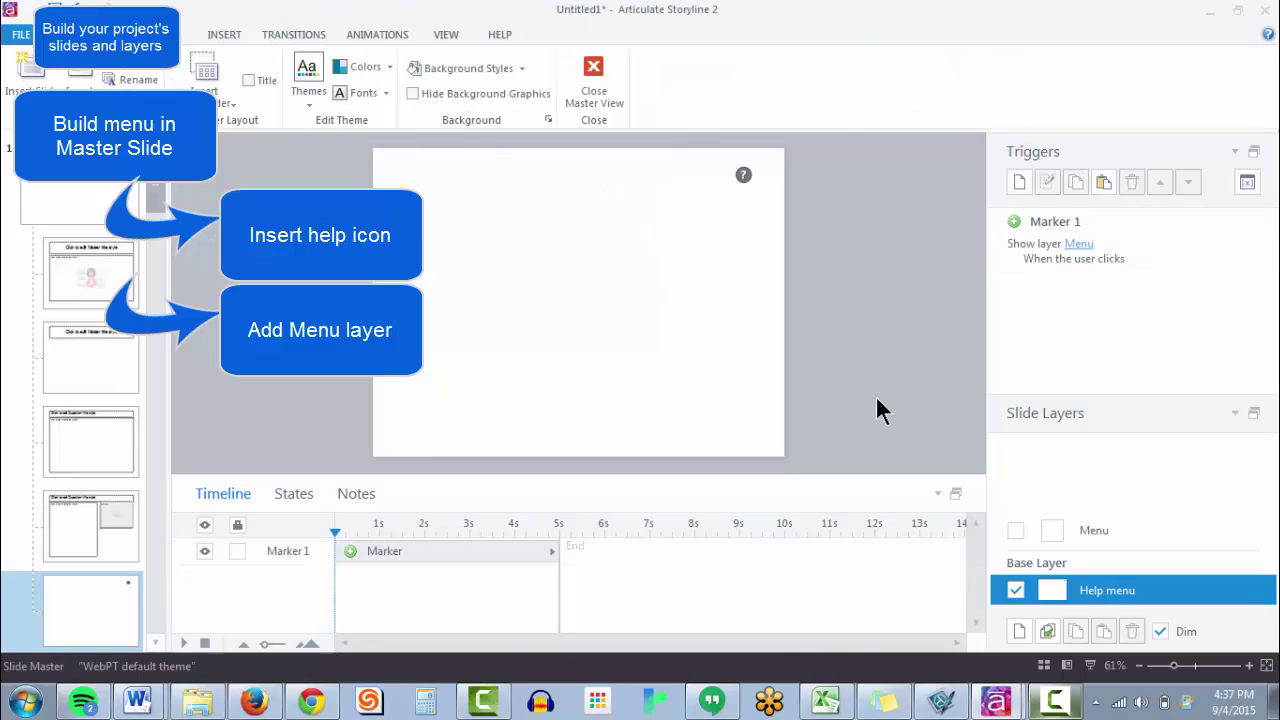
On the Menu layer, draw a rectangle below the help marker
click(1088, 530)
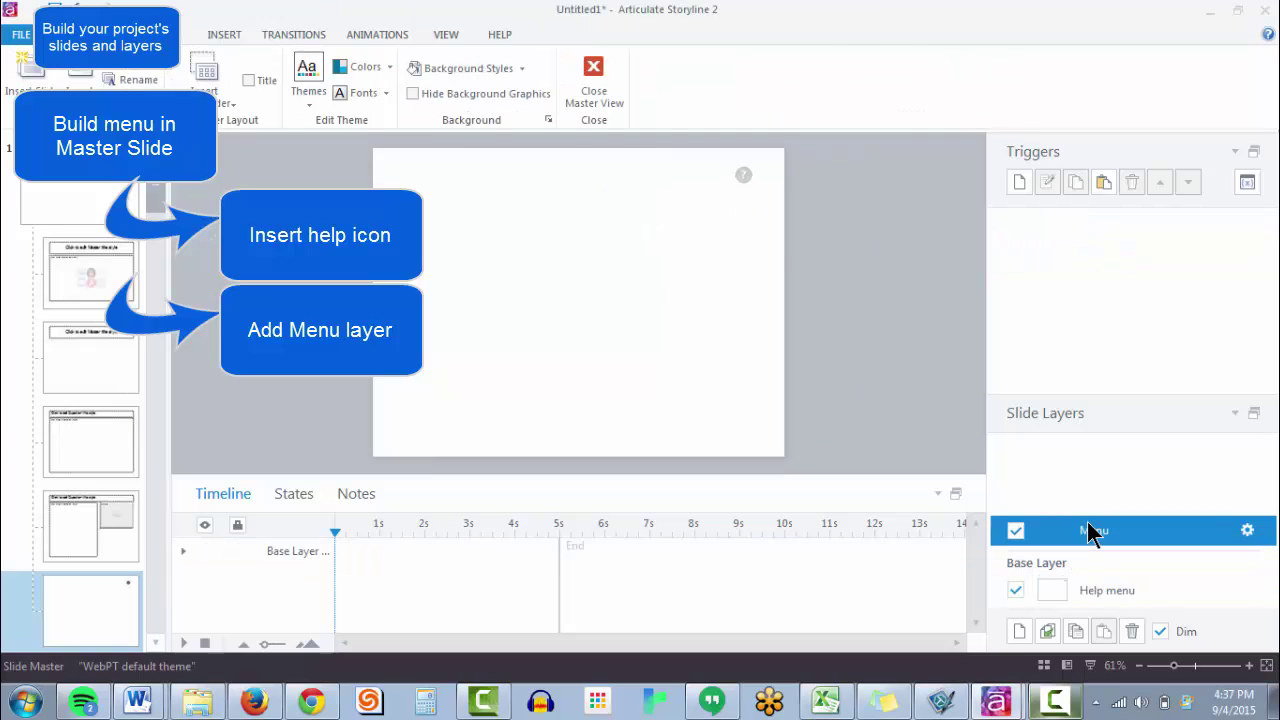
click(223, 33)
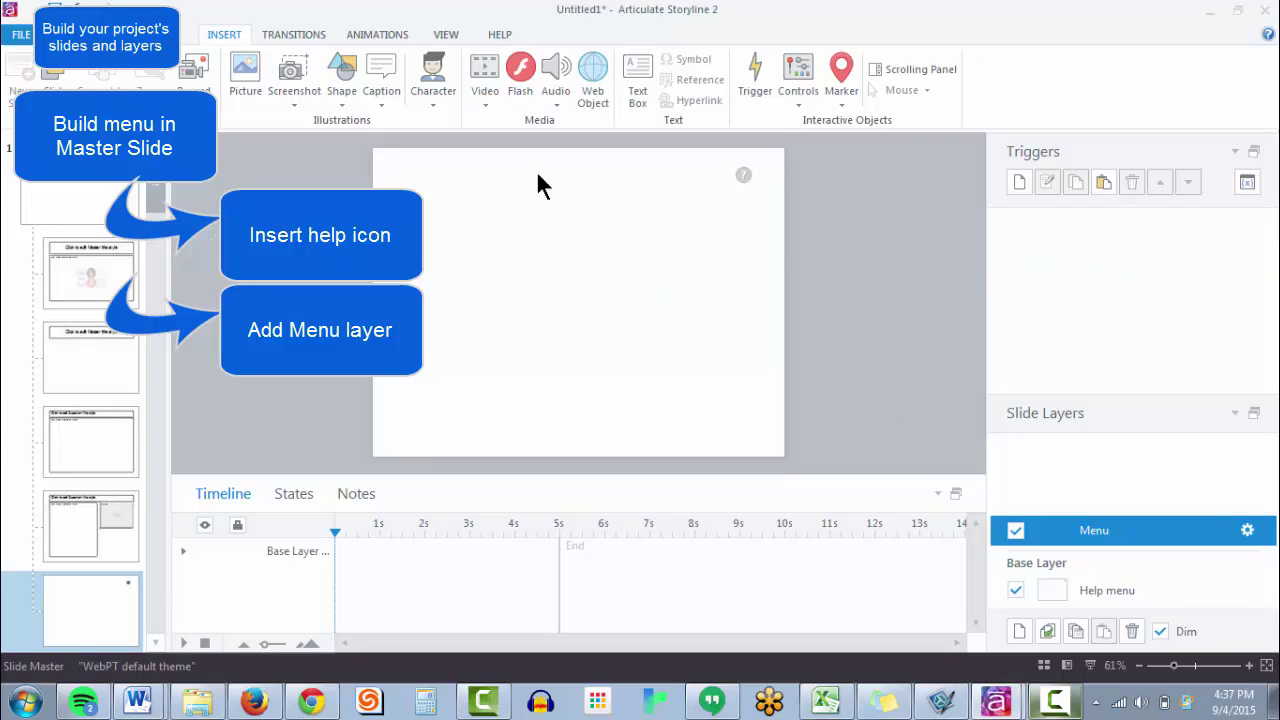
click(341, 94)
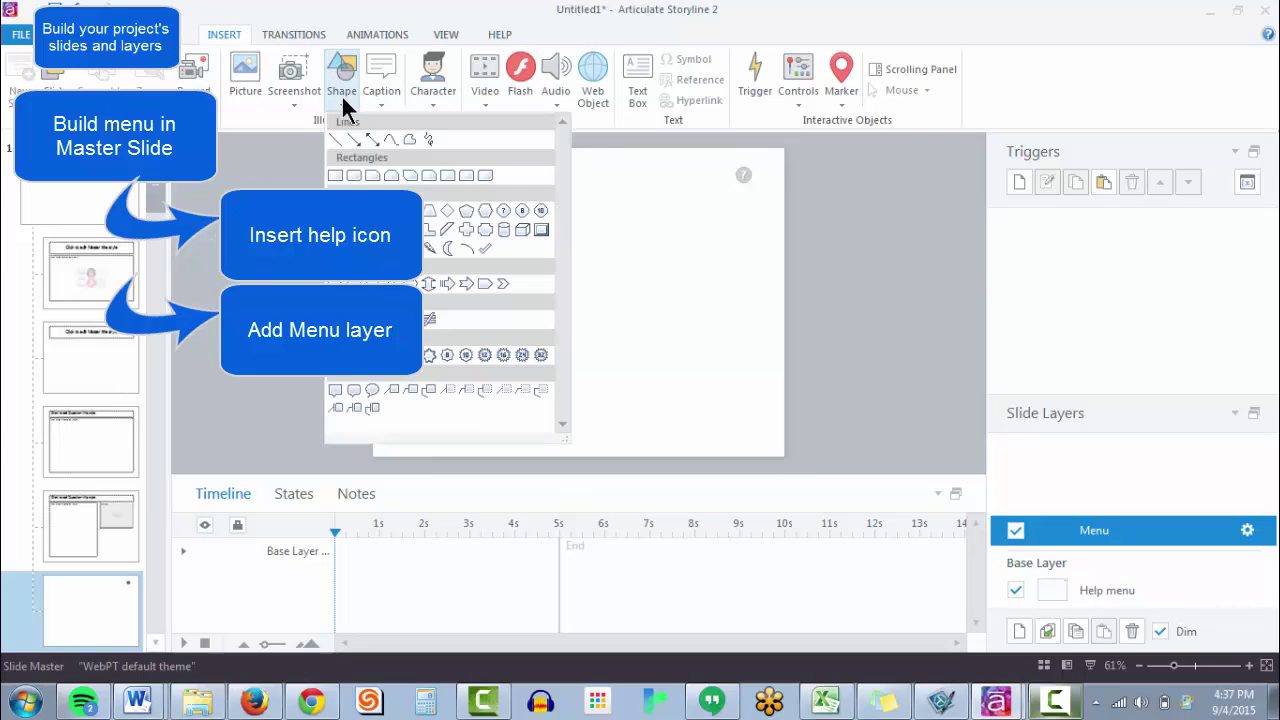
click(336, 175)
drag(666, 178, 745, 285)
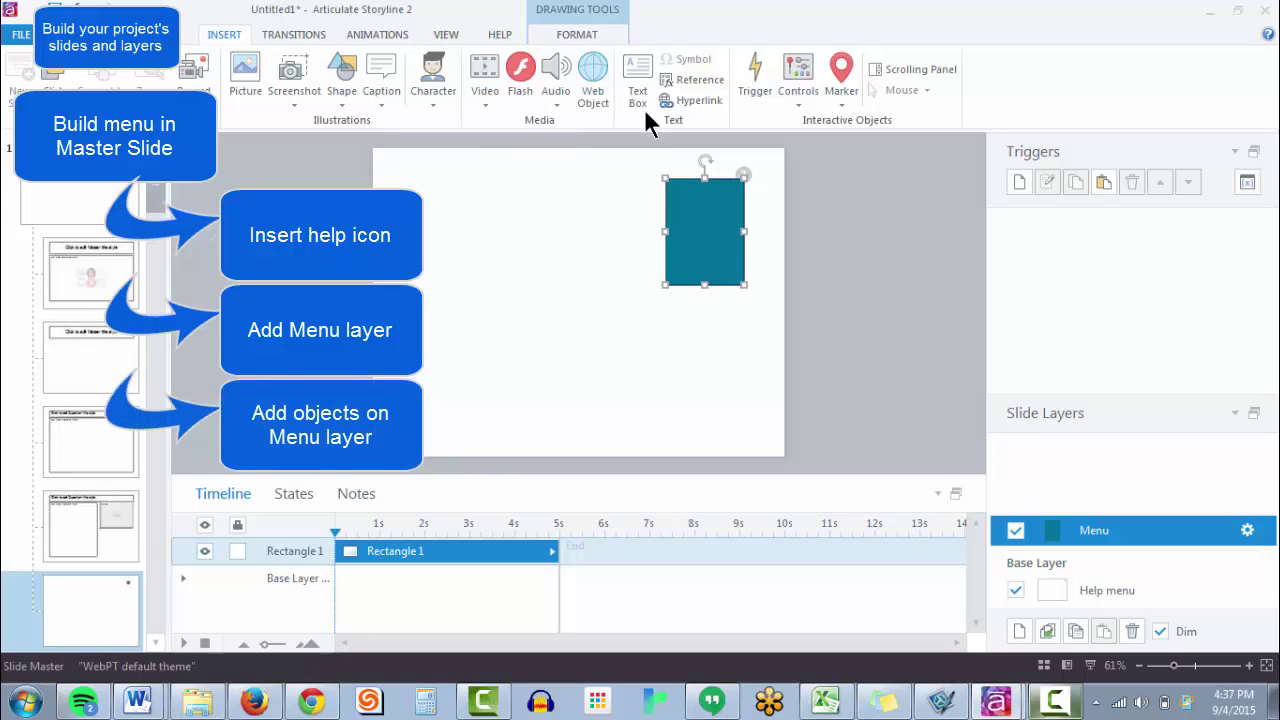
Remove the rectangle's teal fill and give it a thicker outline
click(574, 33)
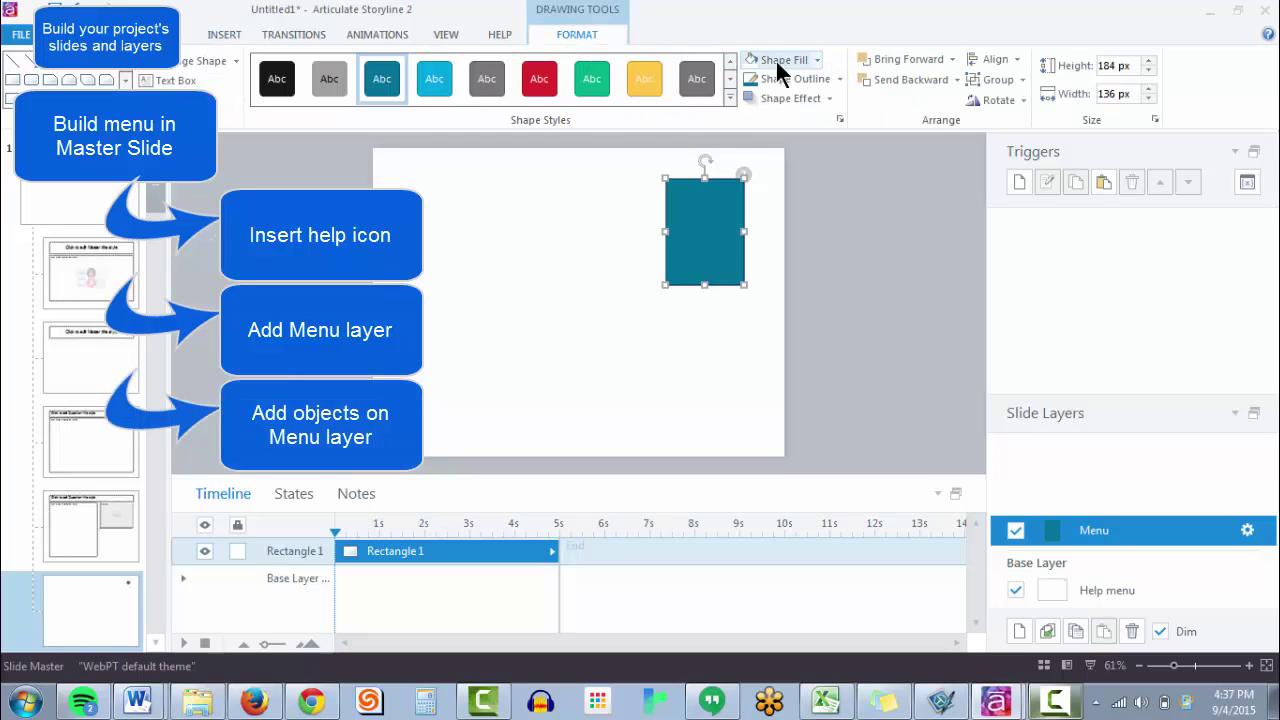
click(784, 60)
click(840, 78)
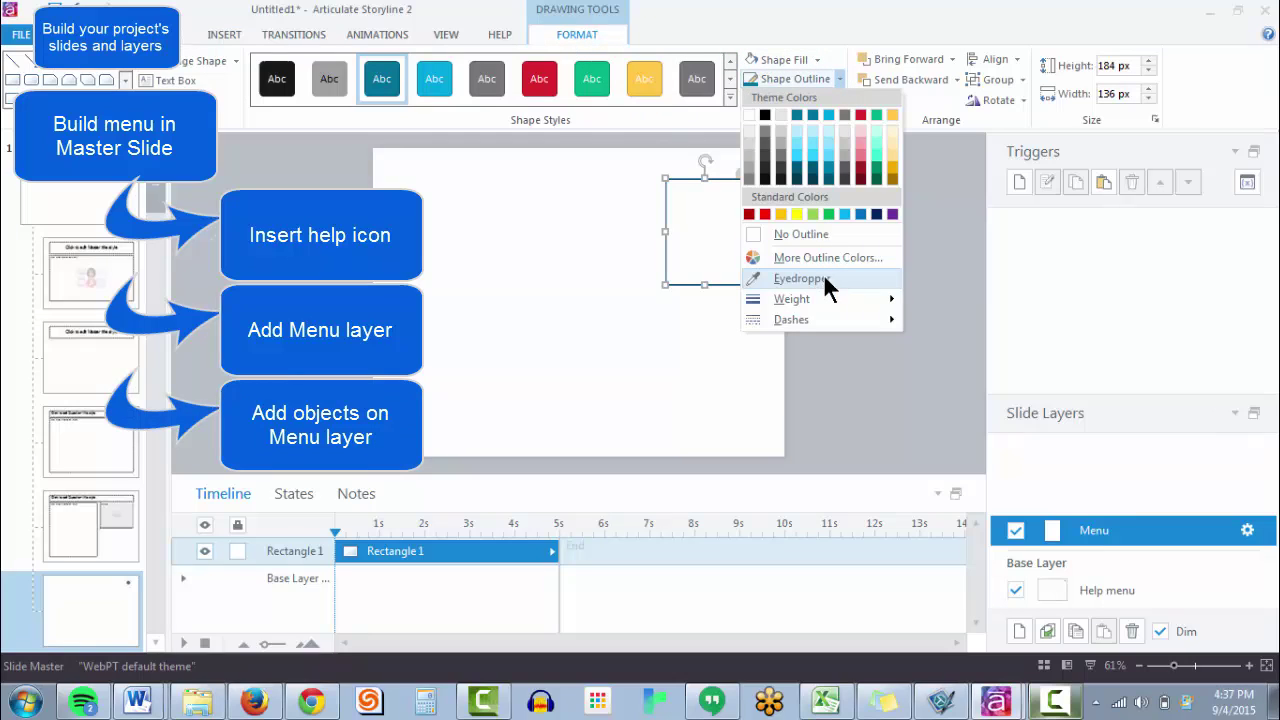
mouse_move(826, 298)
click(930, 362)
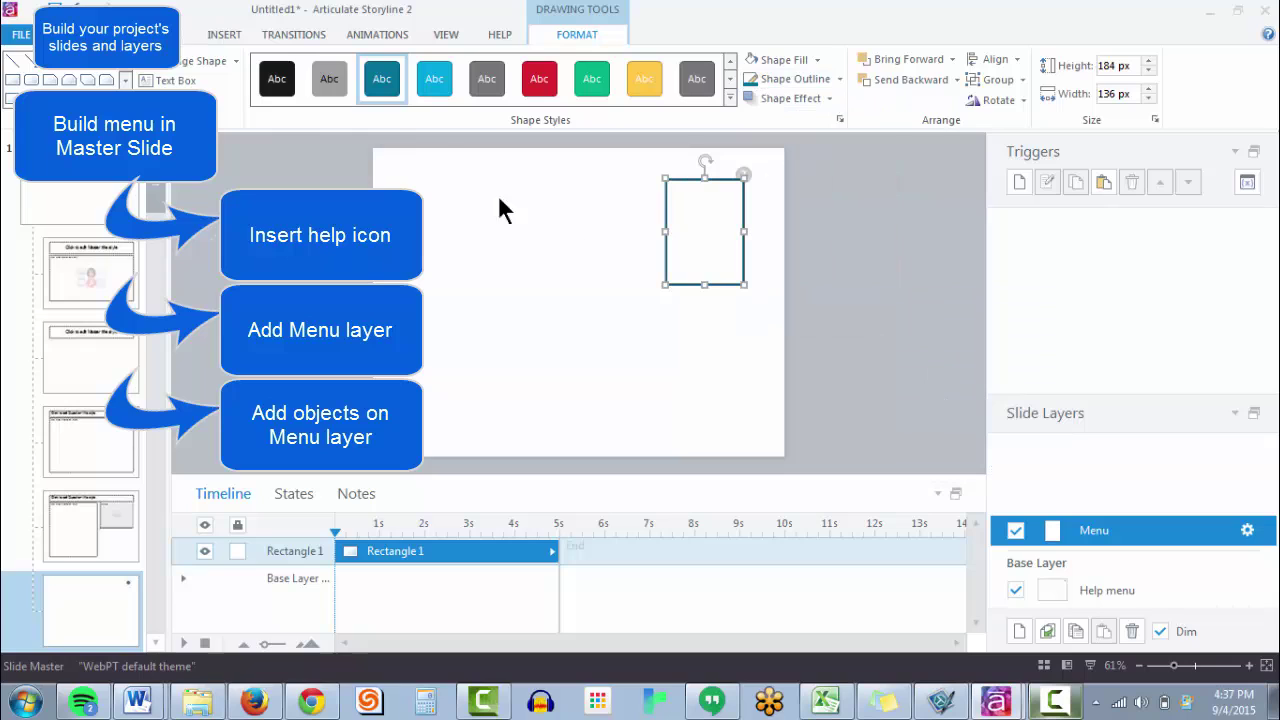
Type 'Help menu text here', align it left and top, and add 'Option 1' below
click(168, 34)
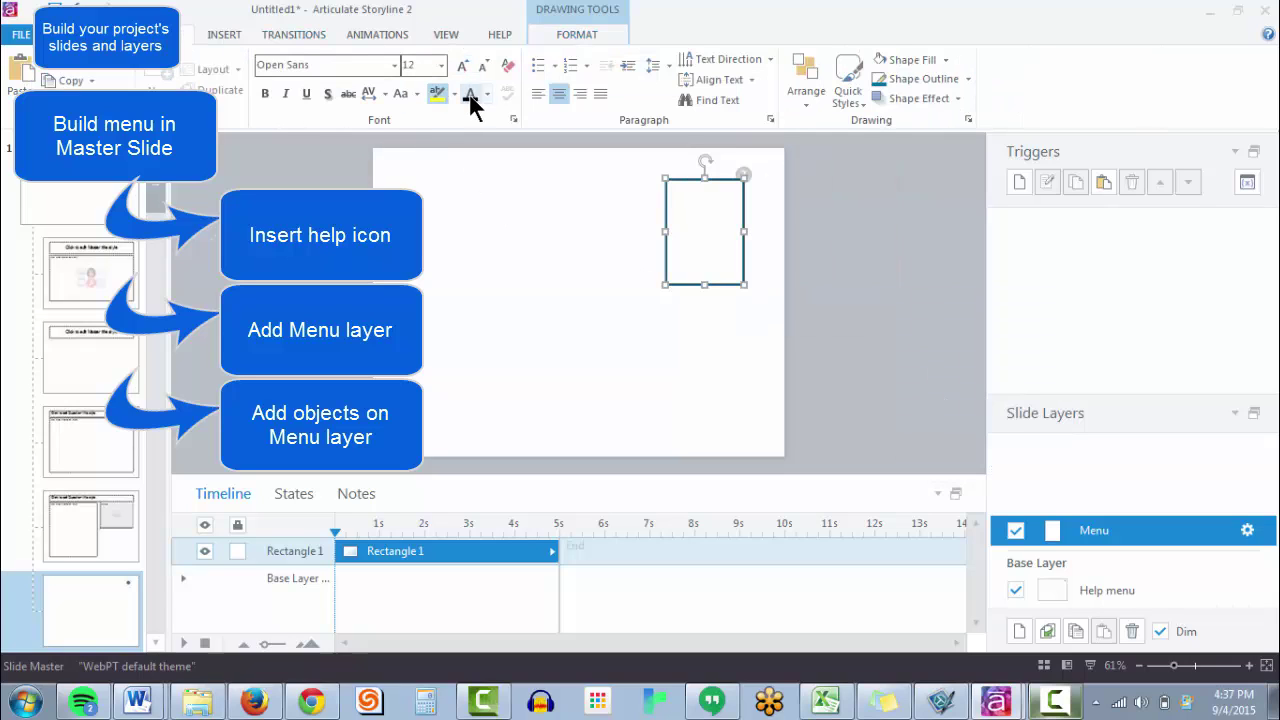
text(He)
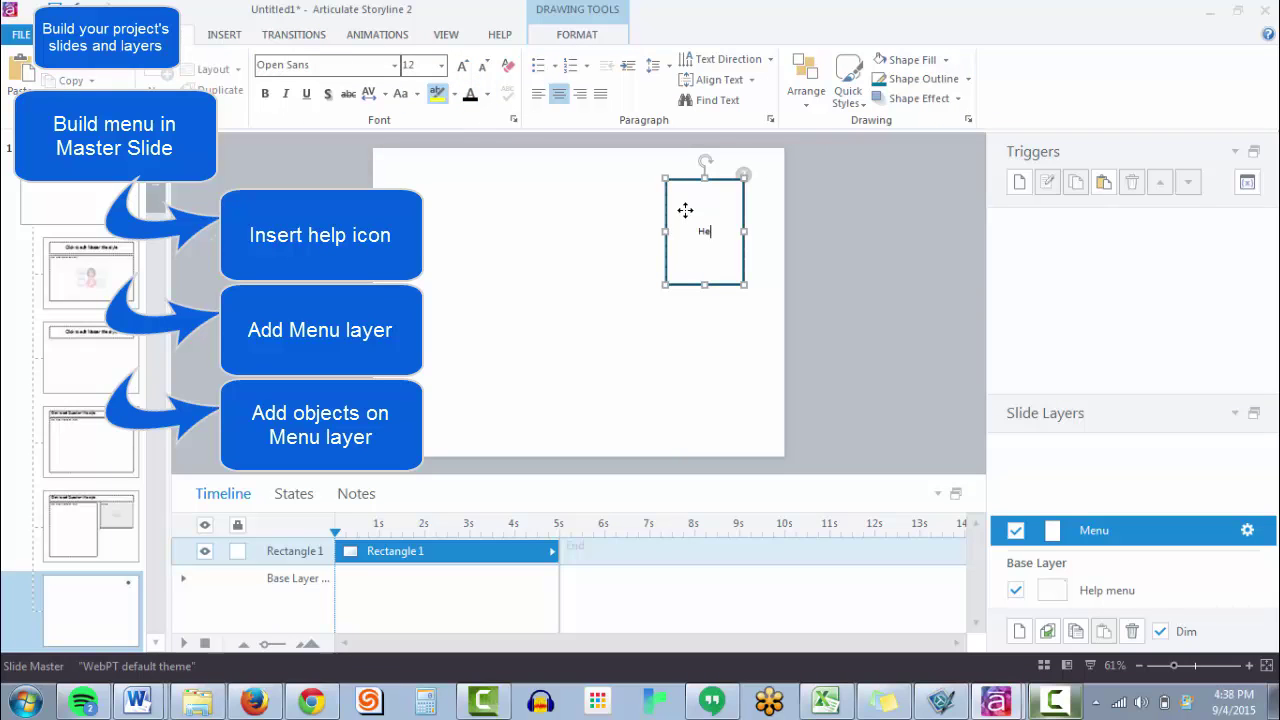
text(lp menu text here)
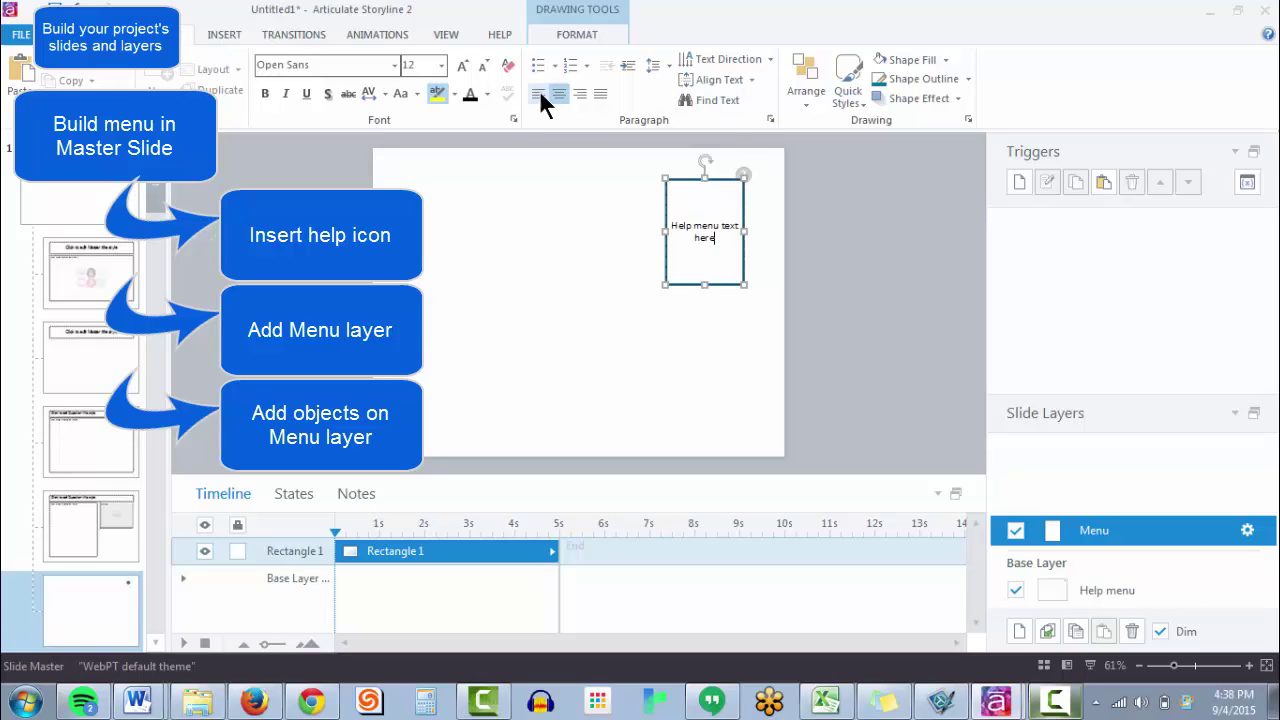
key(ctrl+a)
click(539, 93)
click(715, 80)
click(737, 190)
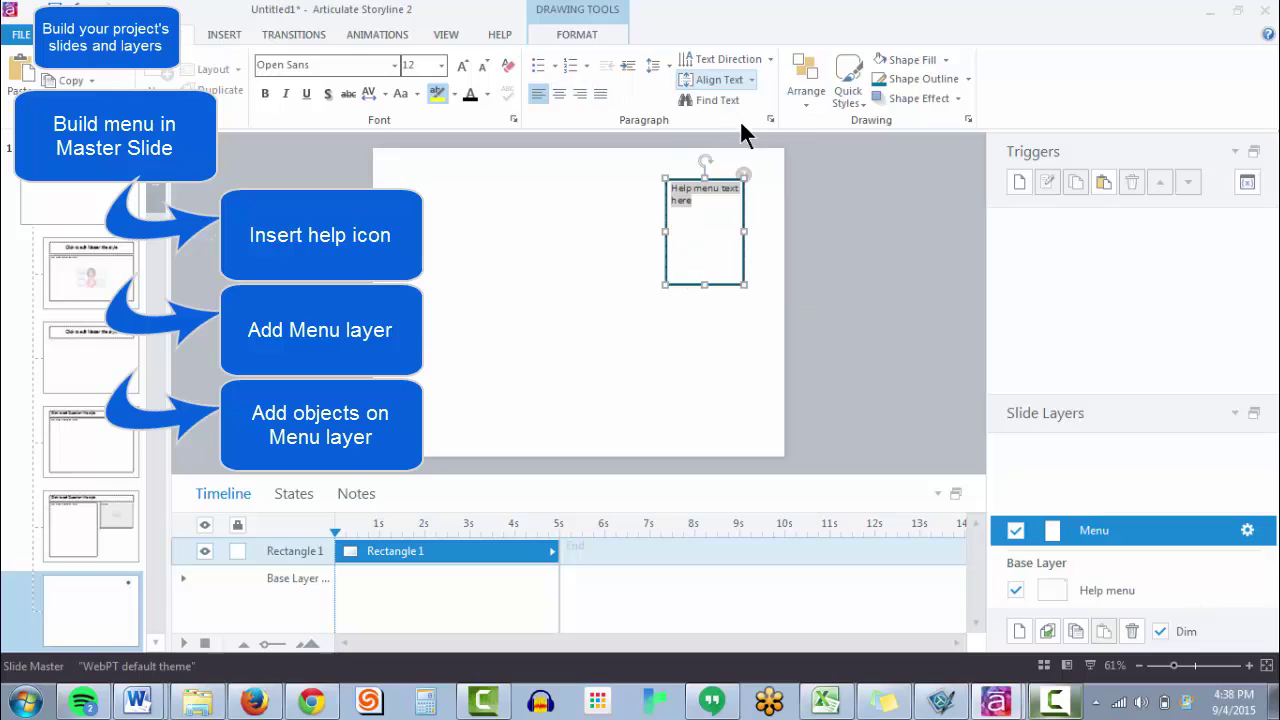
click(710, 213)
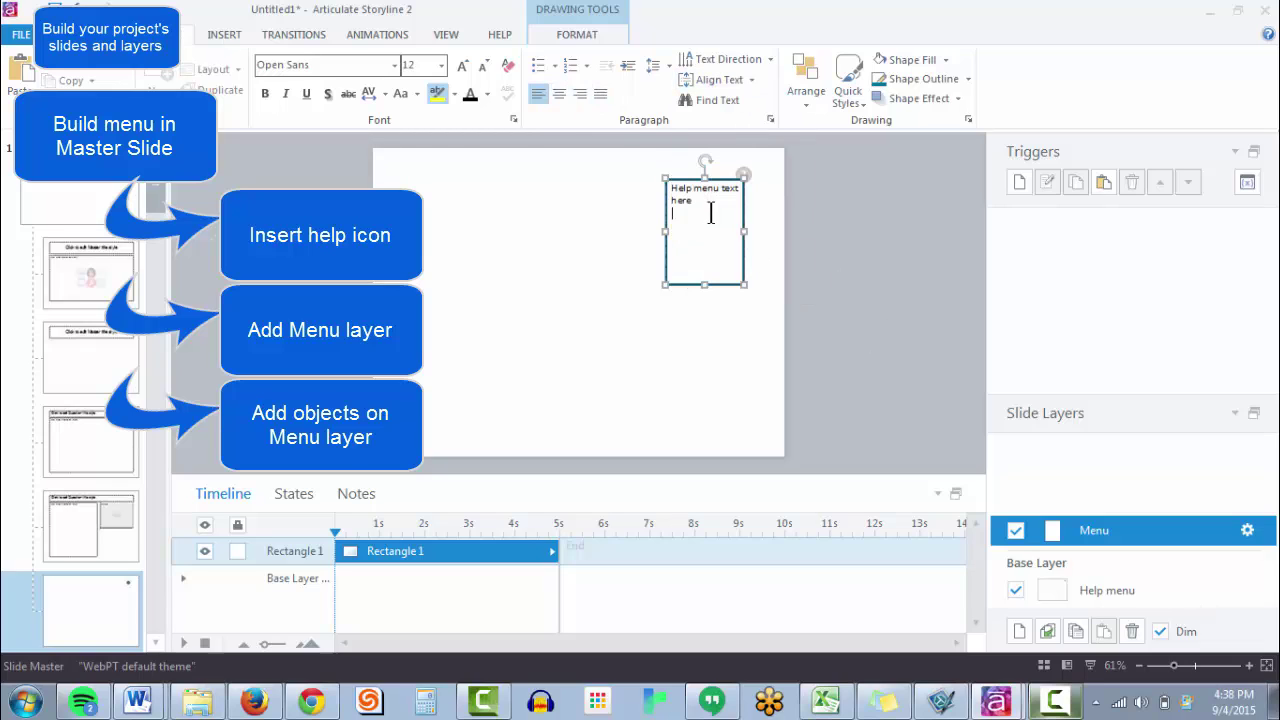
text(Option 1)
Duplicate the Menu layer three times
click(874, 337)
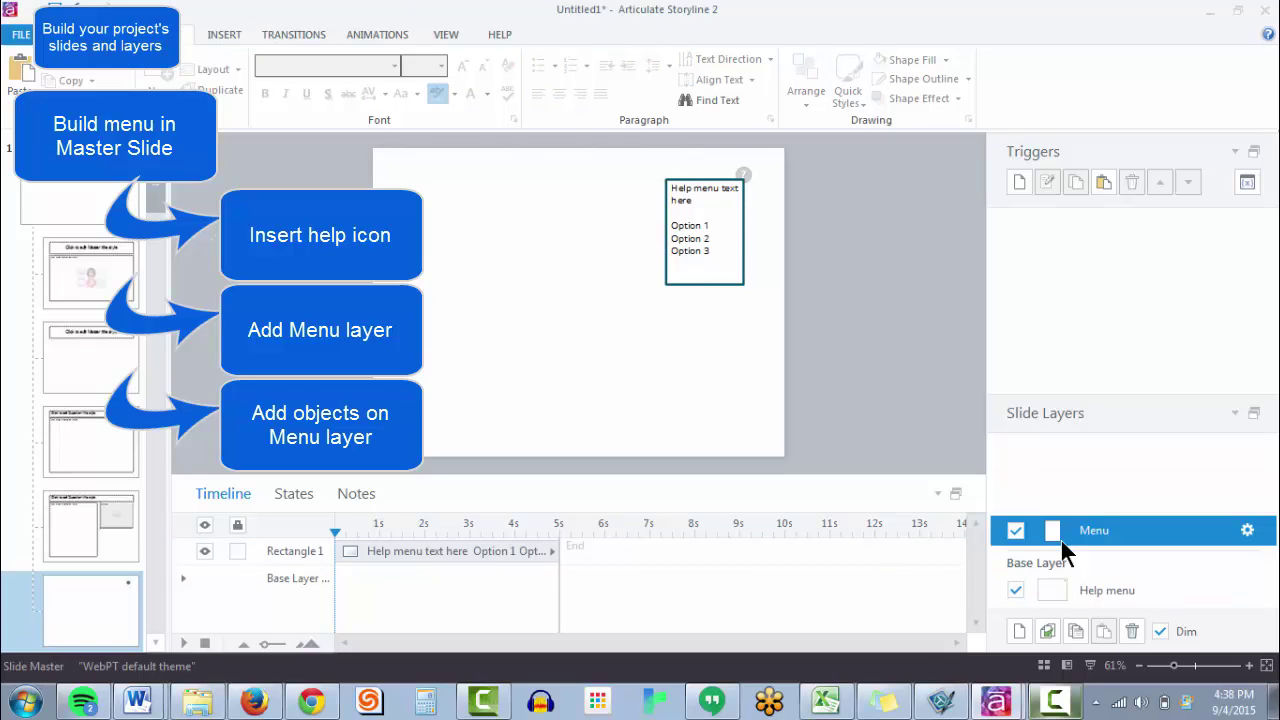
click(1049, 631)
click(1049, 631)
click(1049, 631)
click(1049, 631)
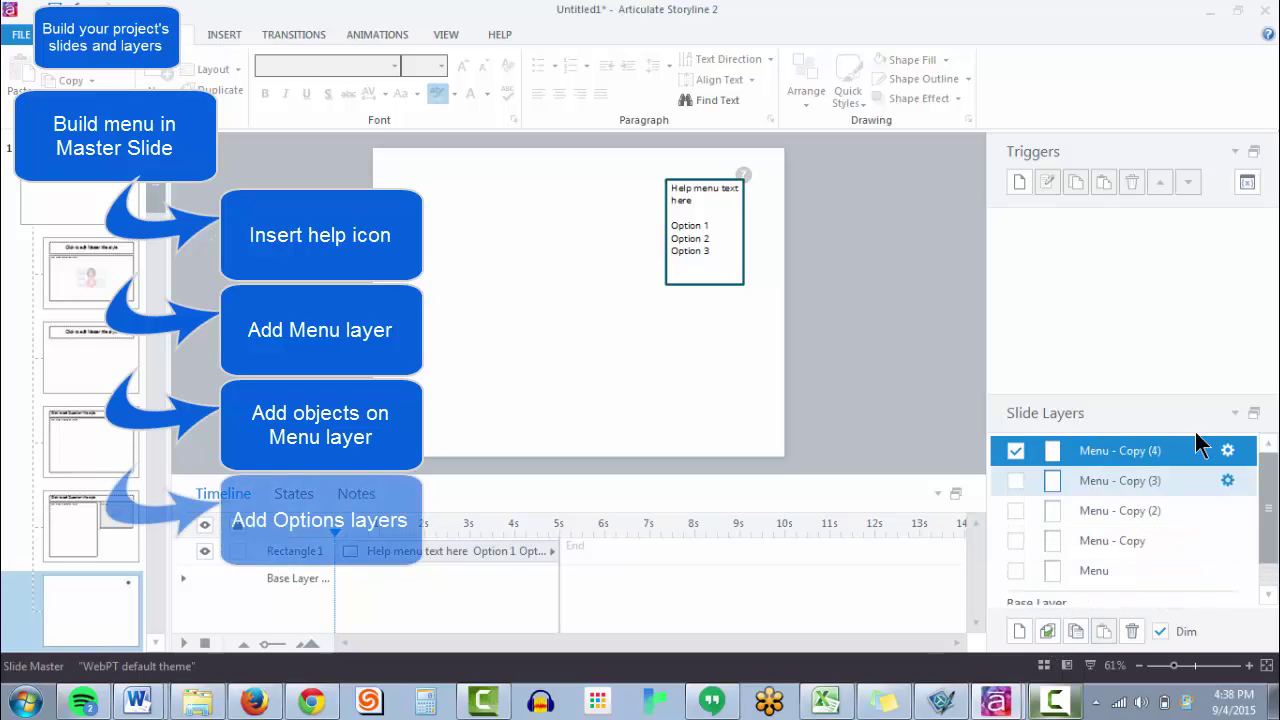
scroll(1125, 547, down, 1)
Rename the three Menu copies to 1, 2 and 3
click(1127, 510)
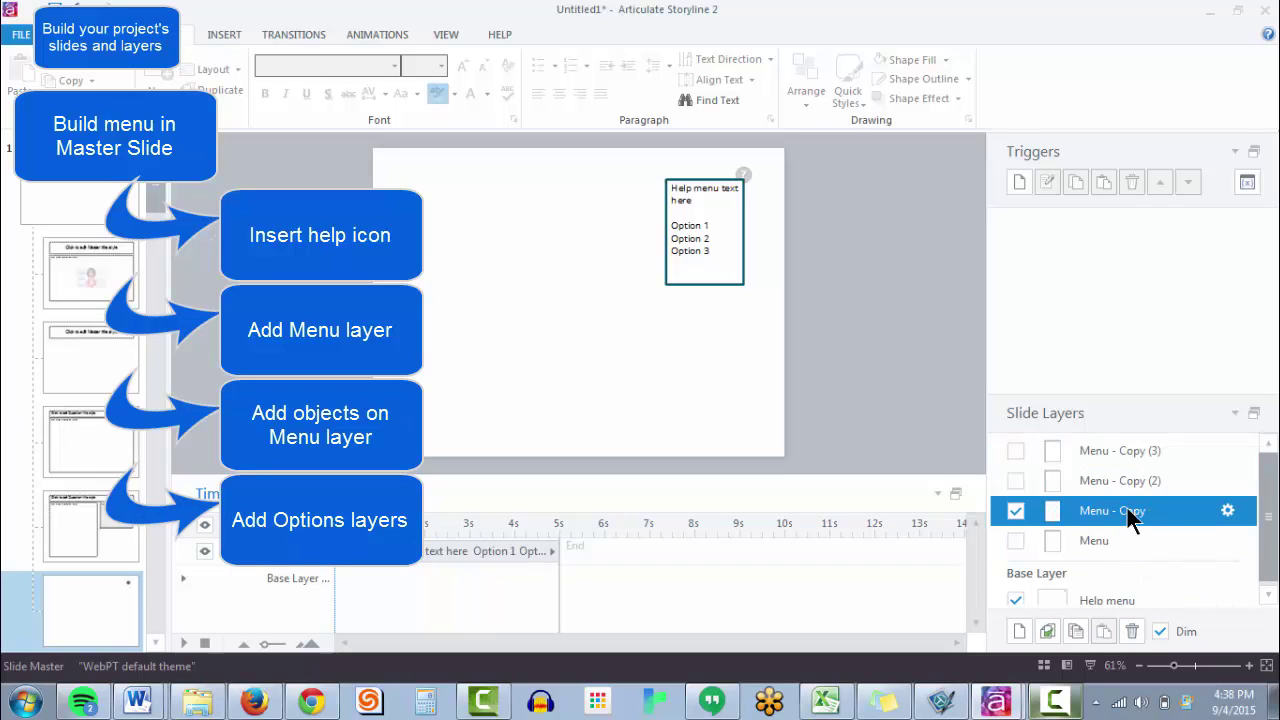
double_click(1127, 510)
text(1)
double_click(1127, 481)
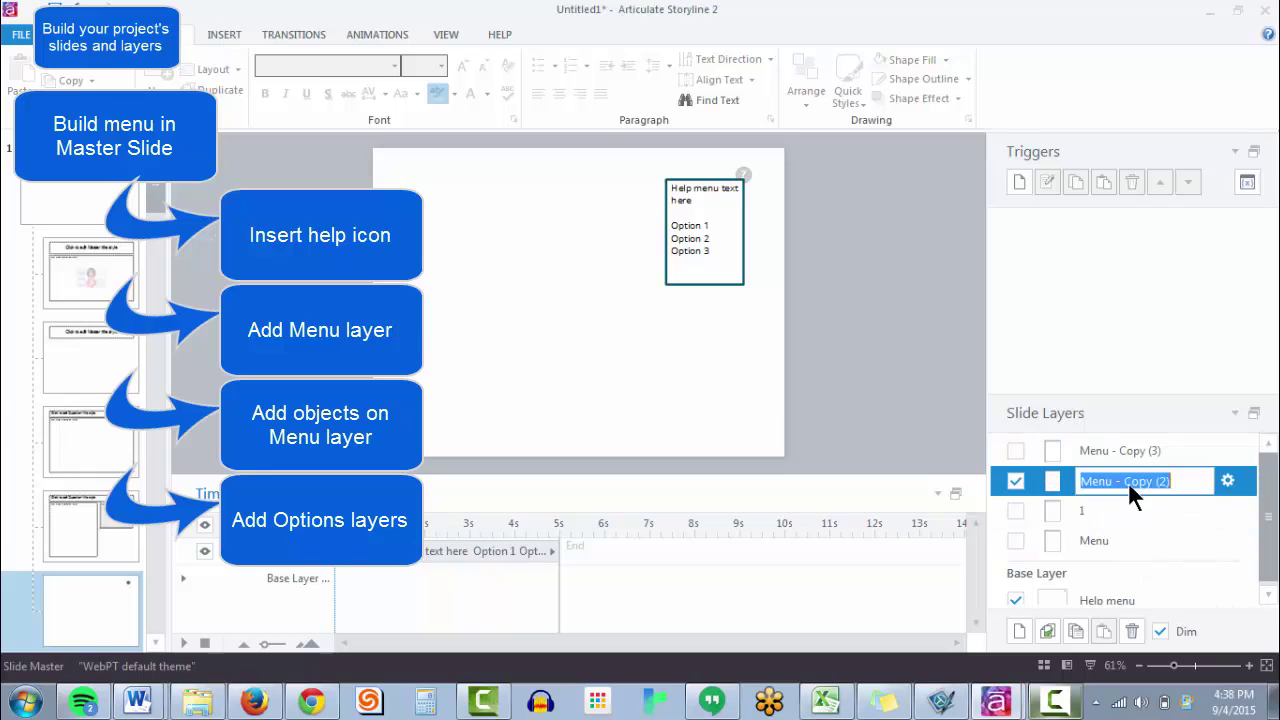
text(2)
double_click(1128, 452)
text(3)
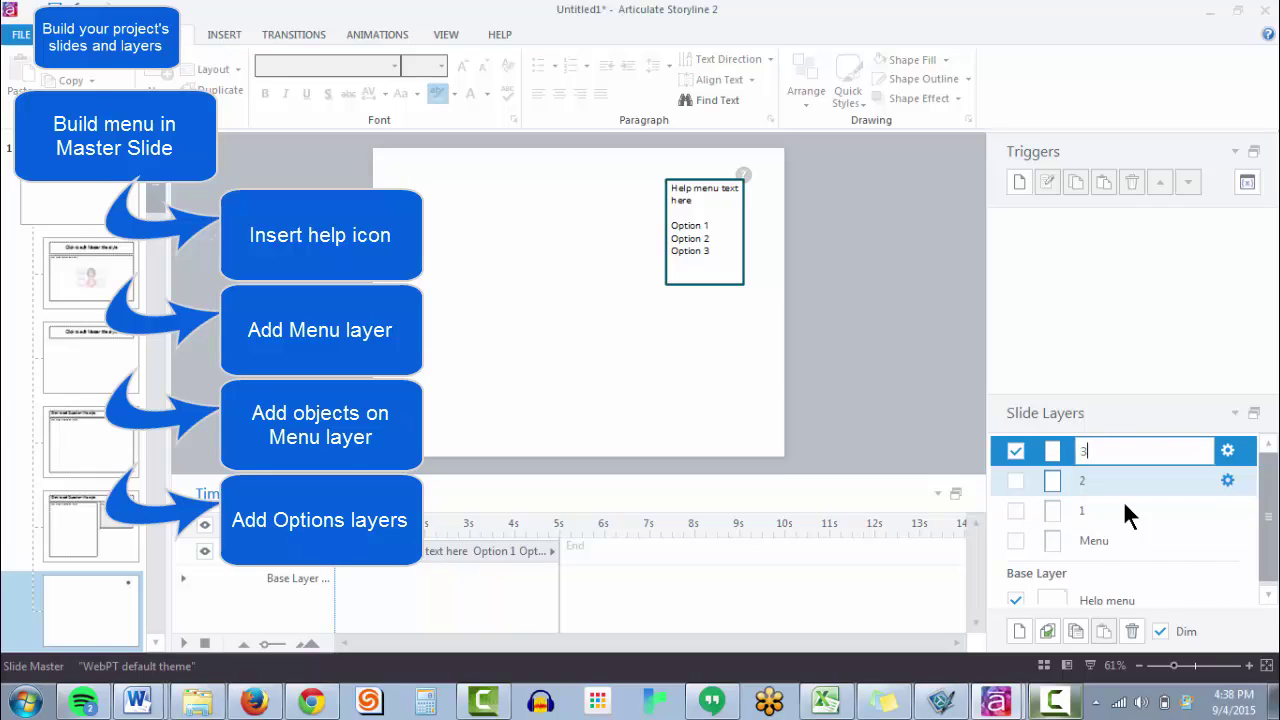
click(1115, 531)
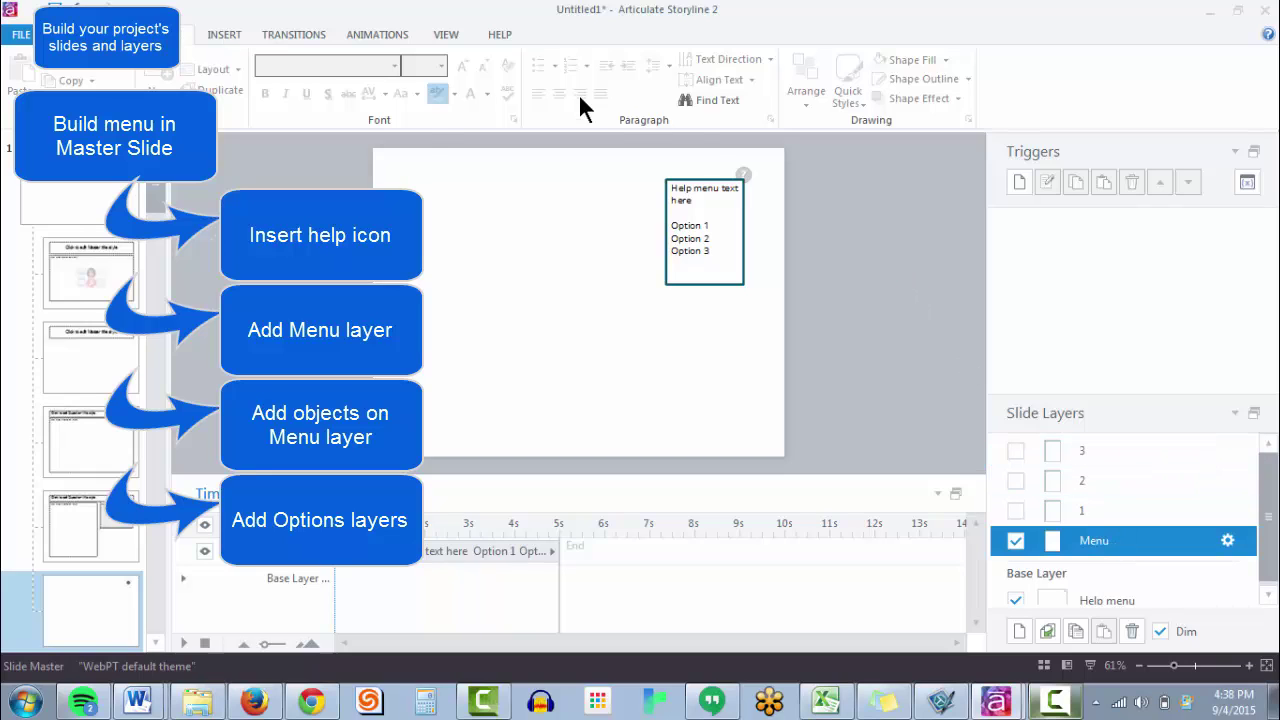
click(228, 33)
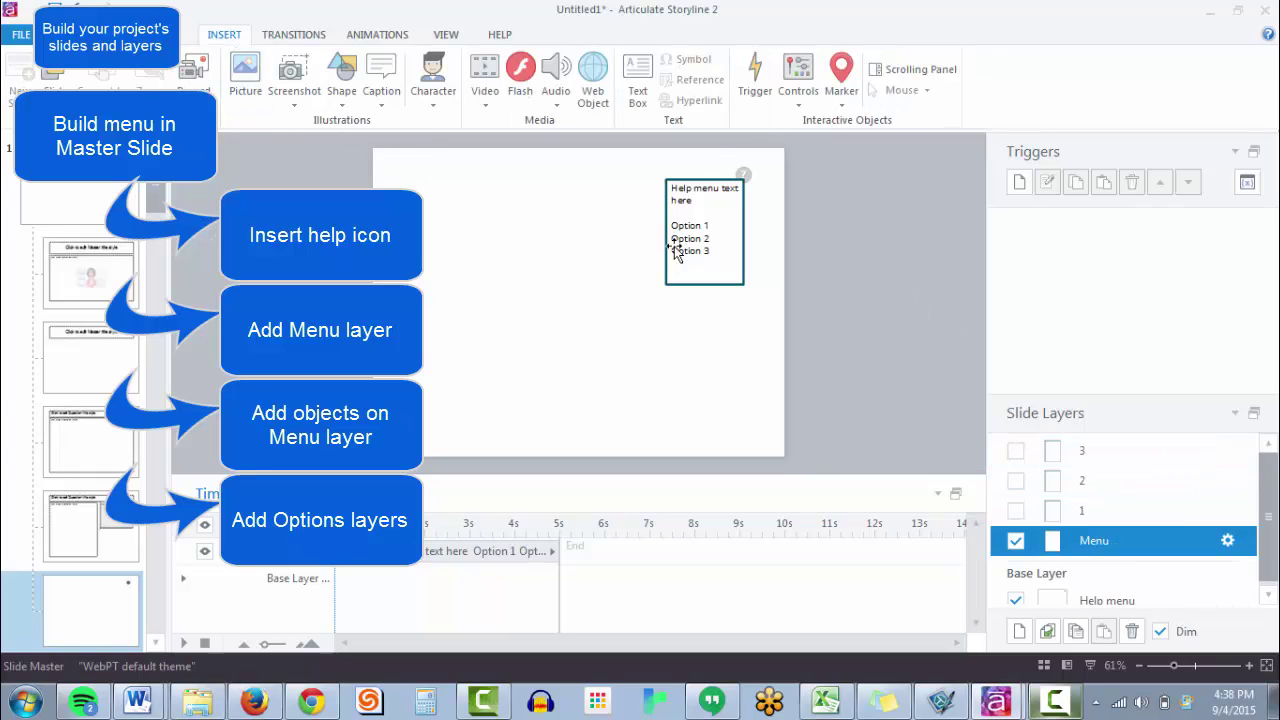
Draw a rectangular hotspot over Option 1 and duplicate it for Options 2 and 3
click(800, 95)
click(877, 305)
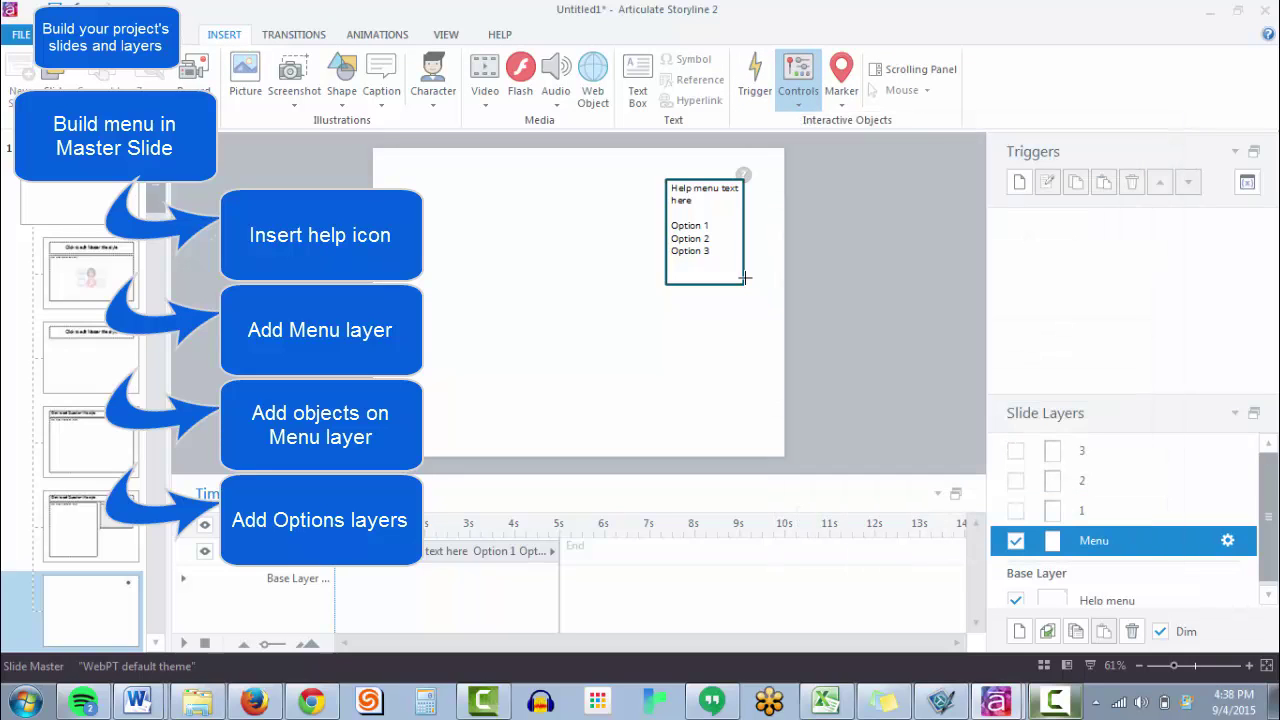
click(672, 221)
mouse_move(672, 221)
mouse_down()
mouse_move(713, 230)
mouse_move(692, 245)
mouse_up()
key(ctrl+d)
key(ctrl+d)
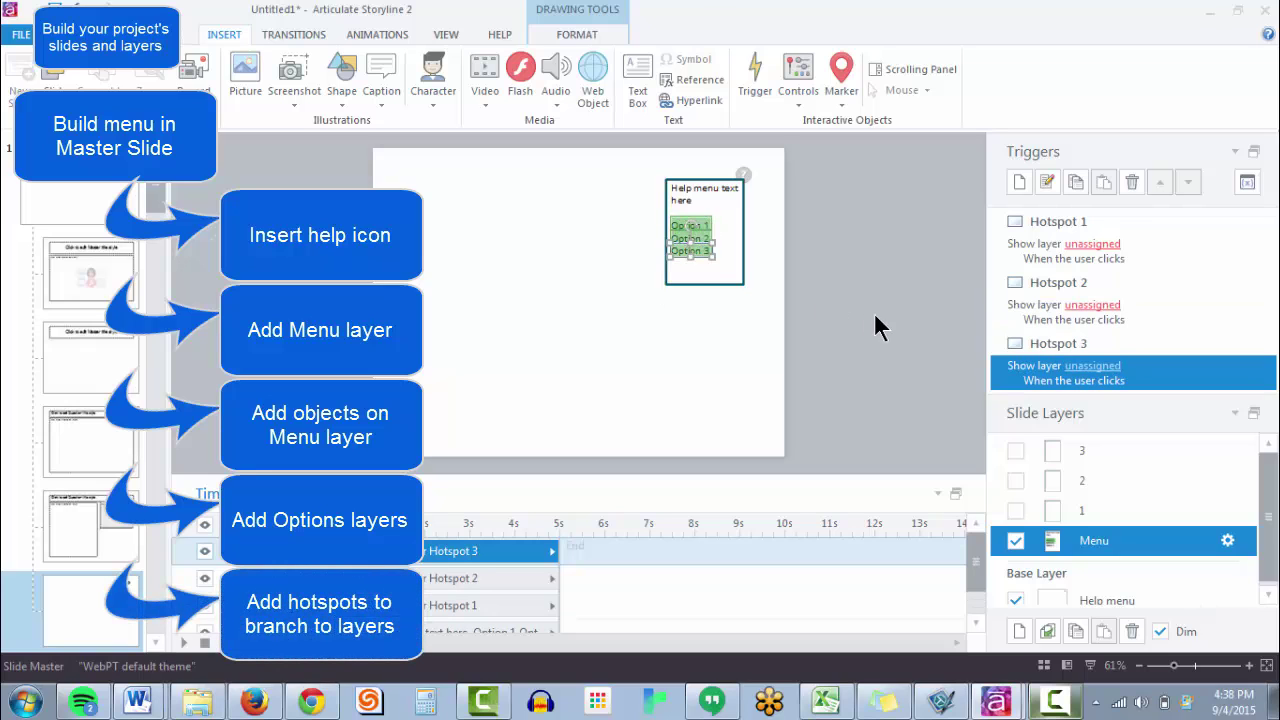
click(874, 312)
Set Hotspots 1, 2 and 3 to show layers 1, 2 and 3 respectively
click(1114, 252)
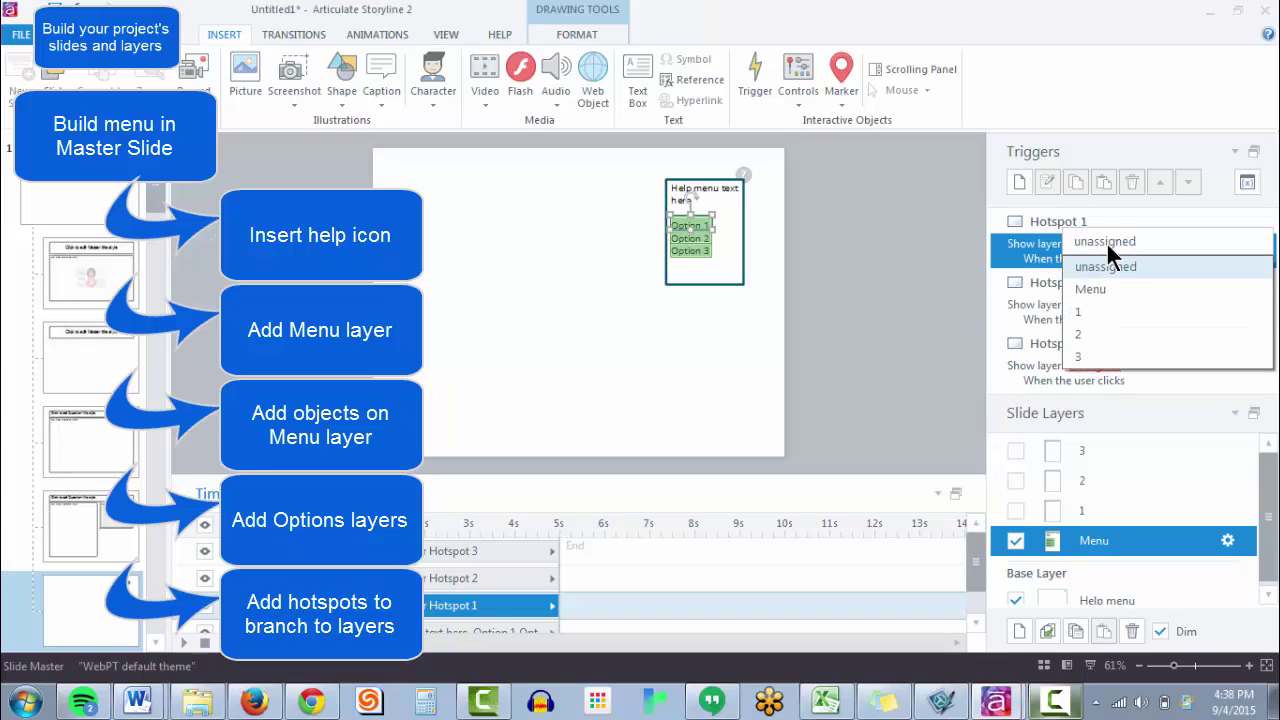
click(1108, 310)
click(1100, 304)
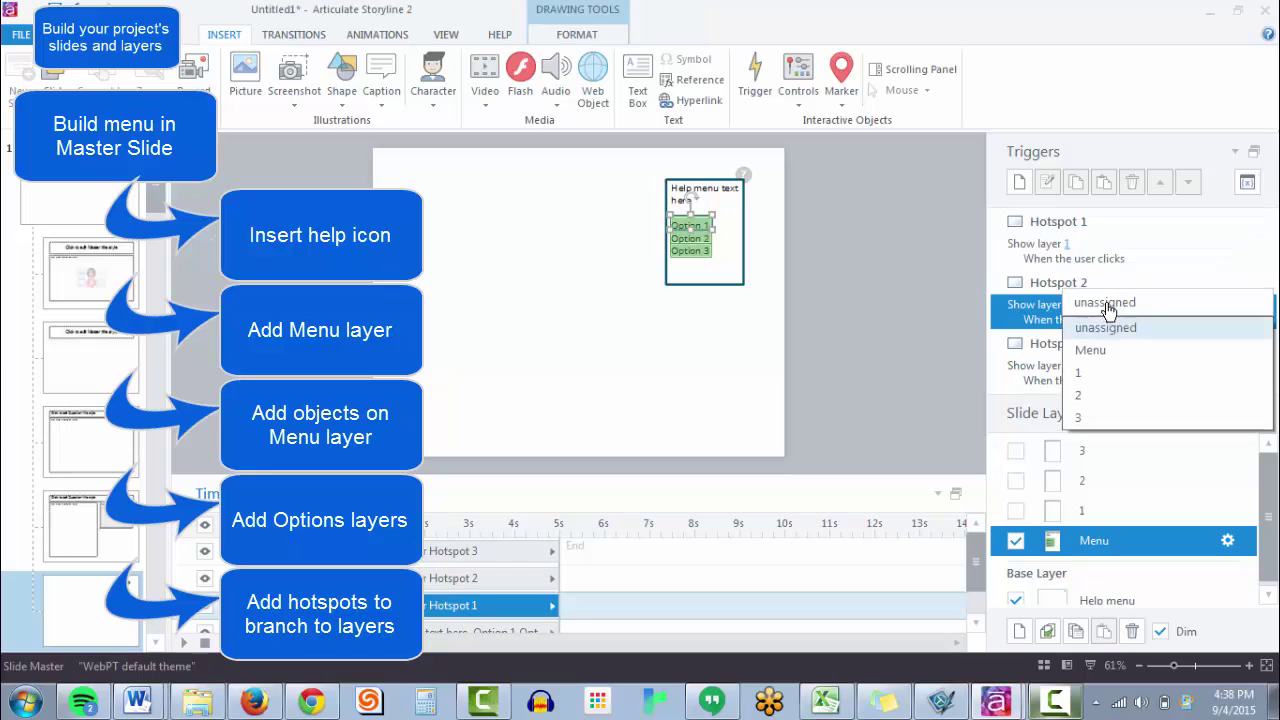
click(1119, 393)
click(1095, 367)
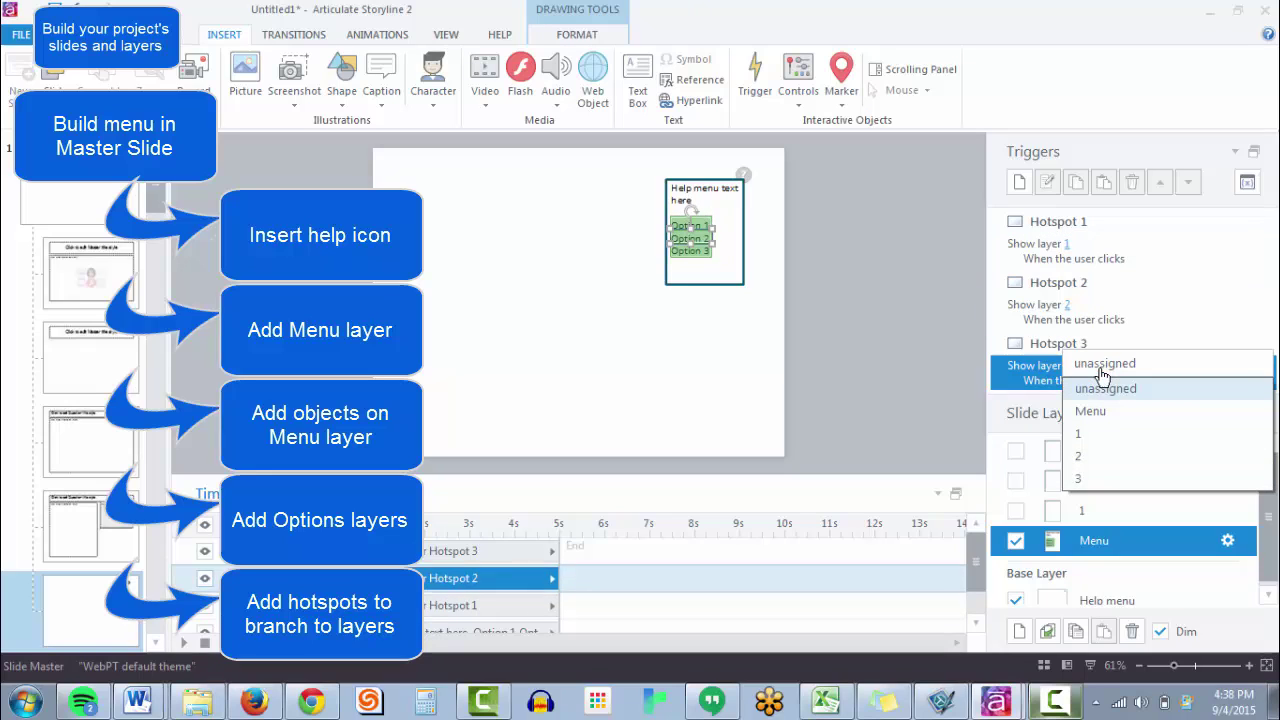
click(1105, 432)
click(895, 287)
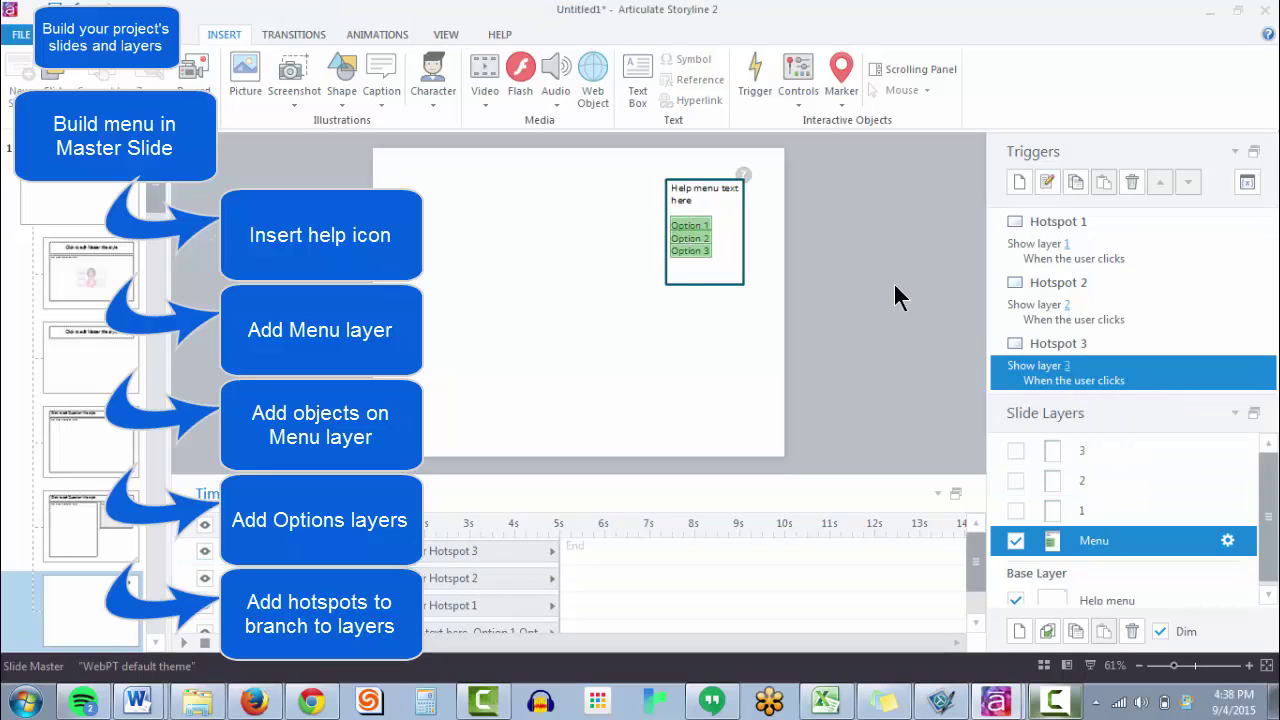
On layer 1, replace the box text with the Option 1 text and make the box wider and shorter
click(1078, 510)
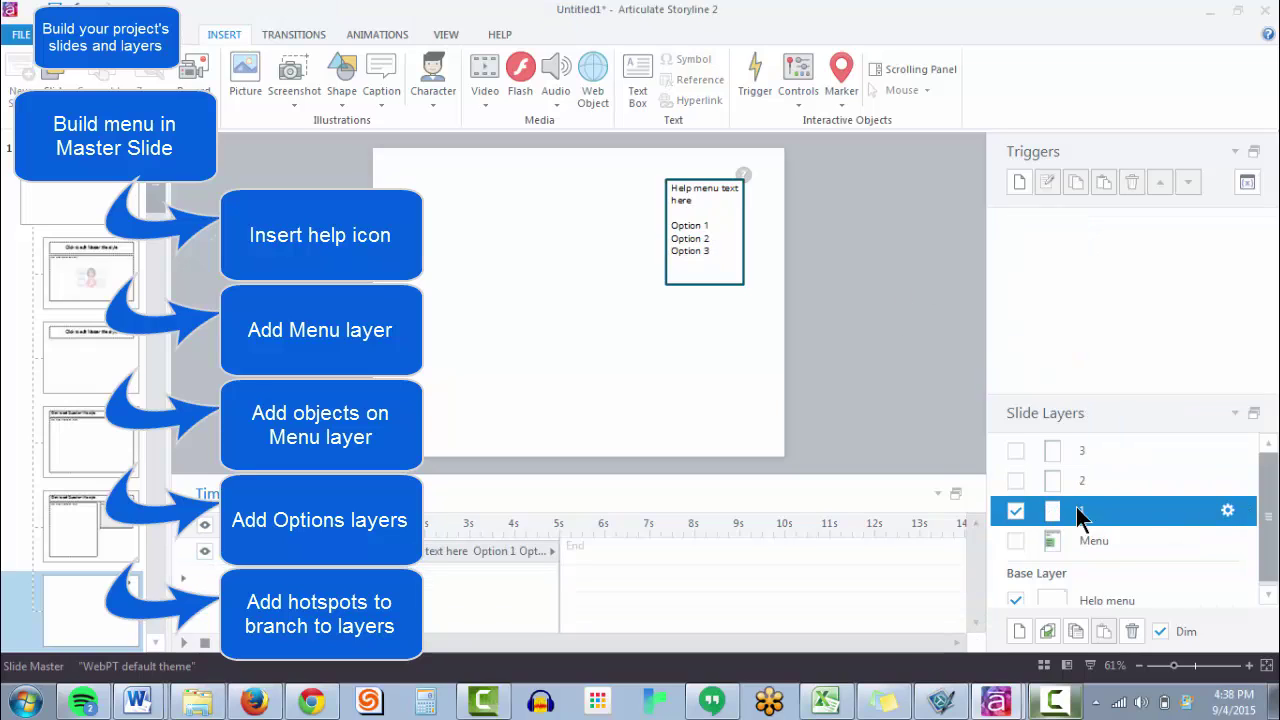
click(738, 287)
click(707, 207)
key(ctrl+a)
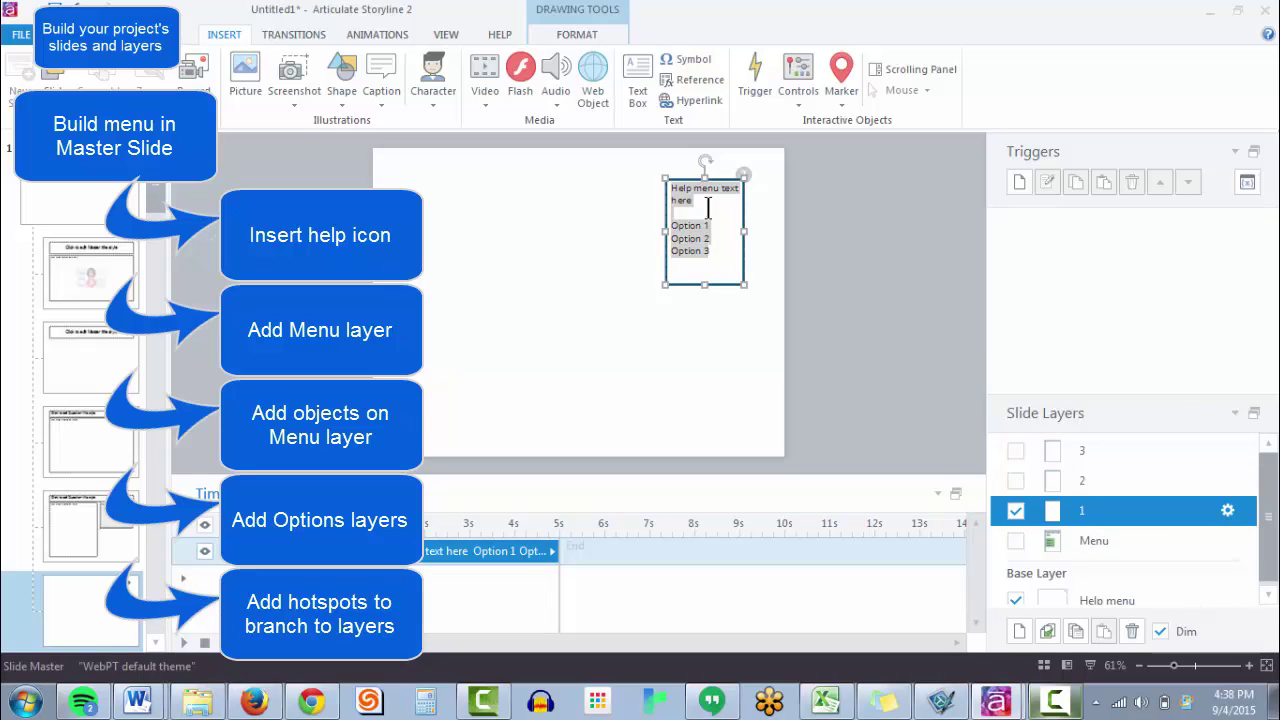
text(Option 1)
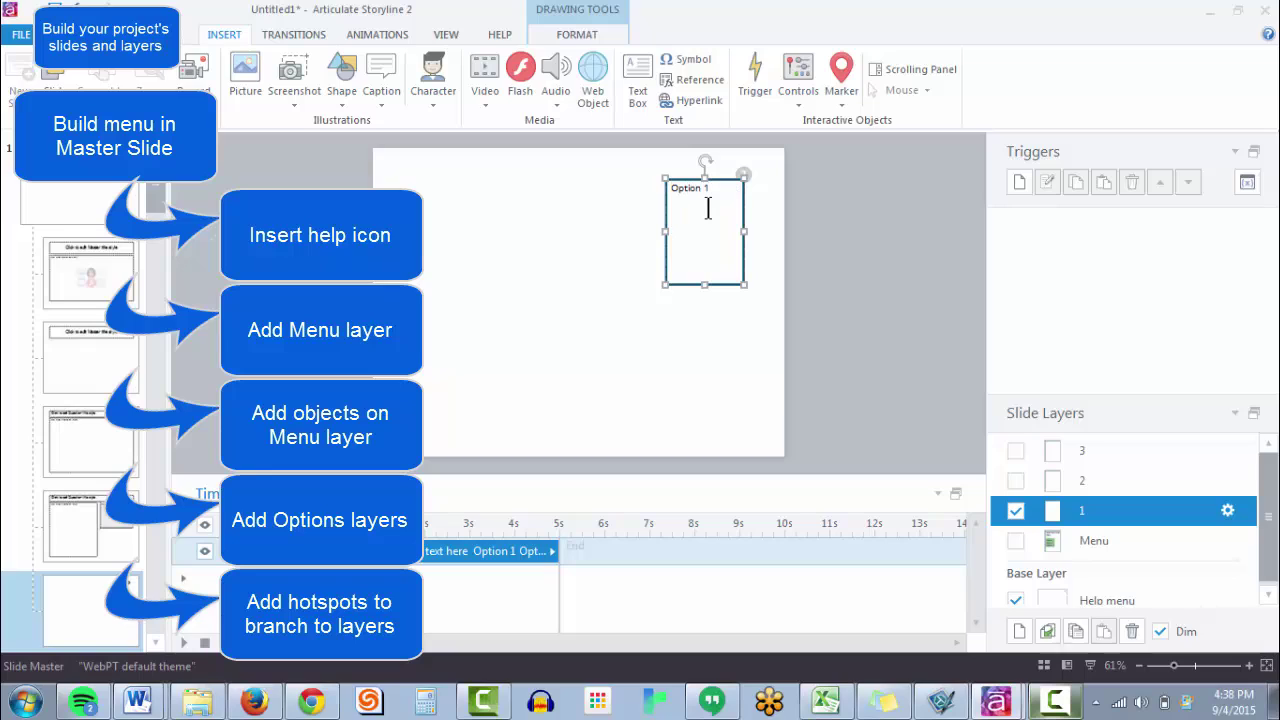
text( text full)
drag(666, 285, 652, 257)
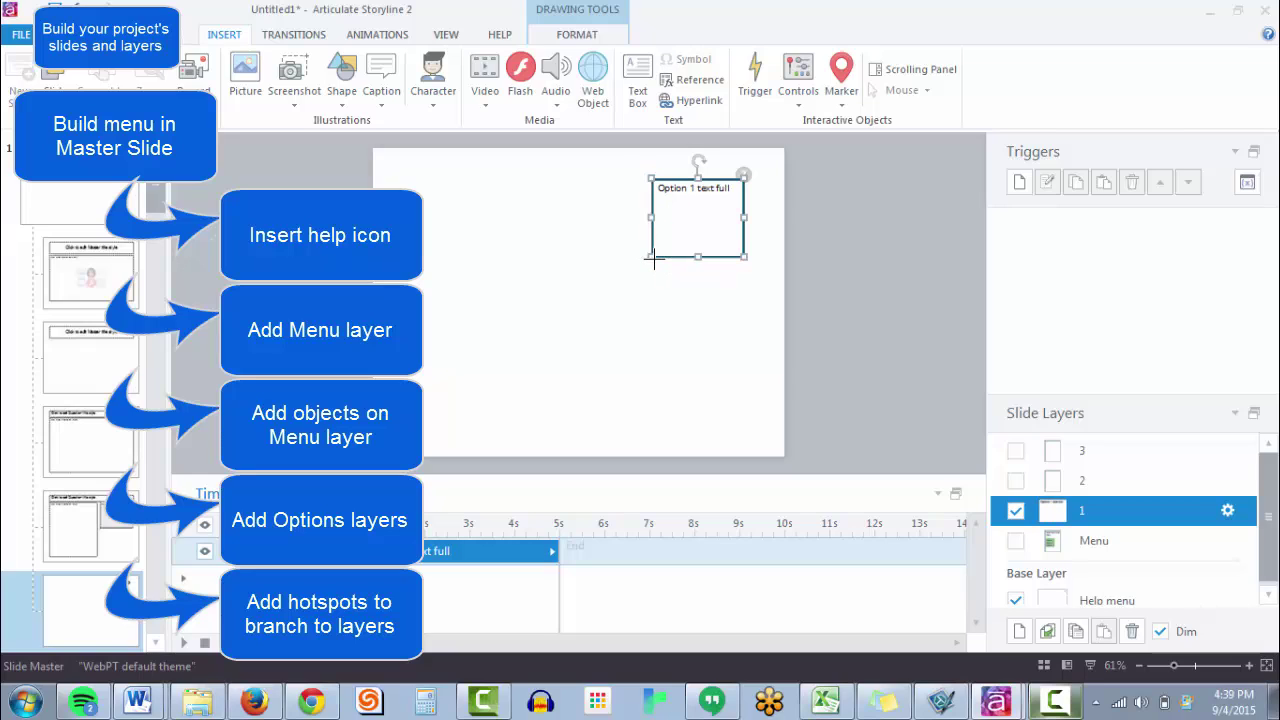
On layer 2, replace the box text with the Option 2 text and shorten the box
click(1126, 482)
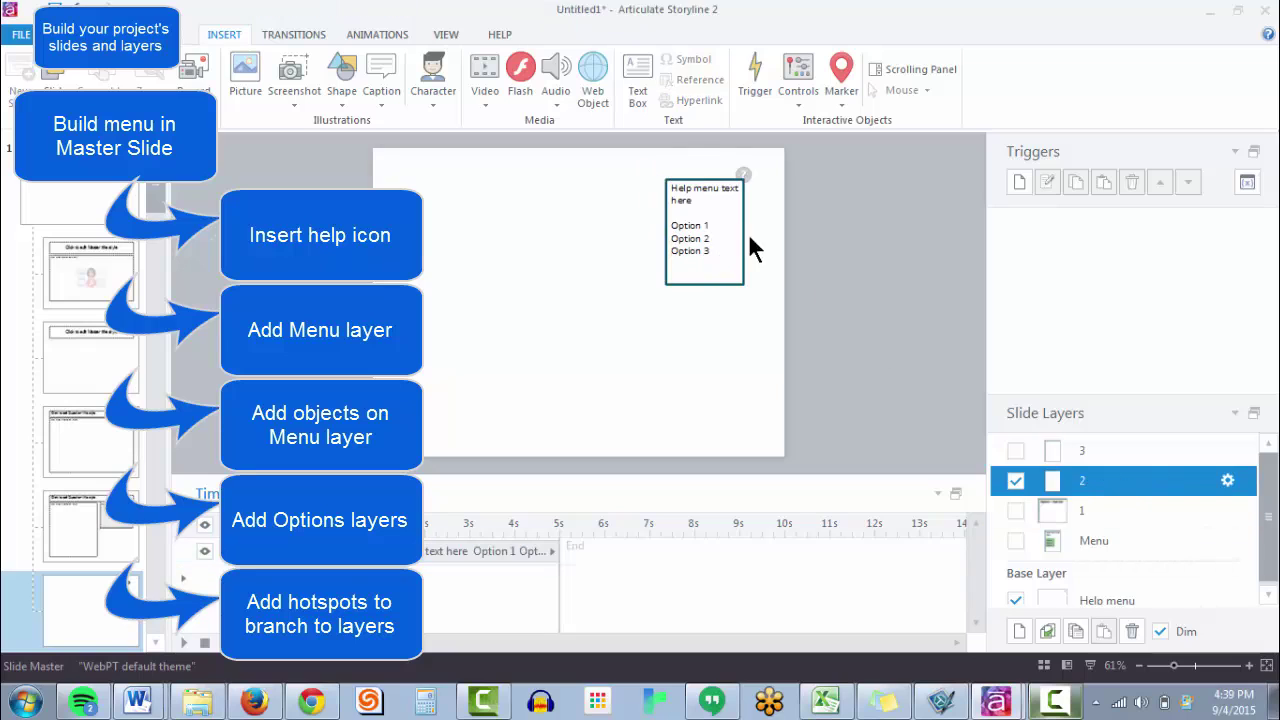
key(ctrl+a)
text(Op)
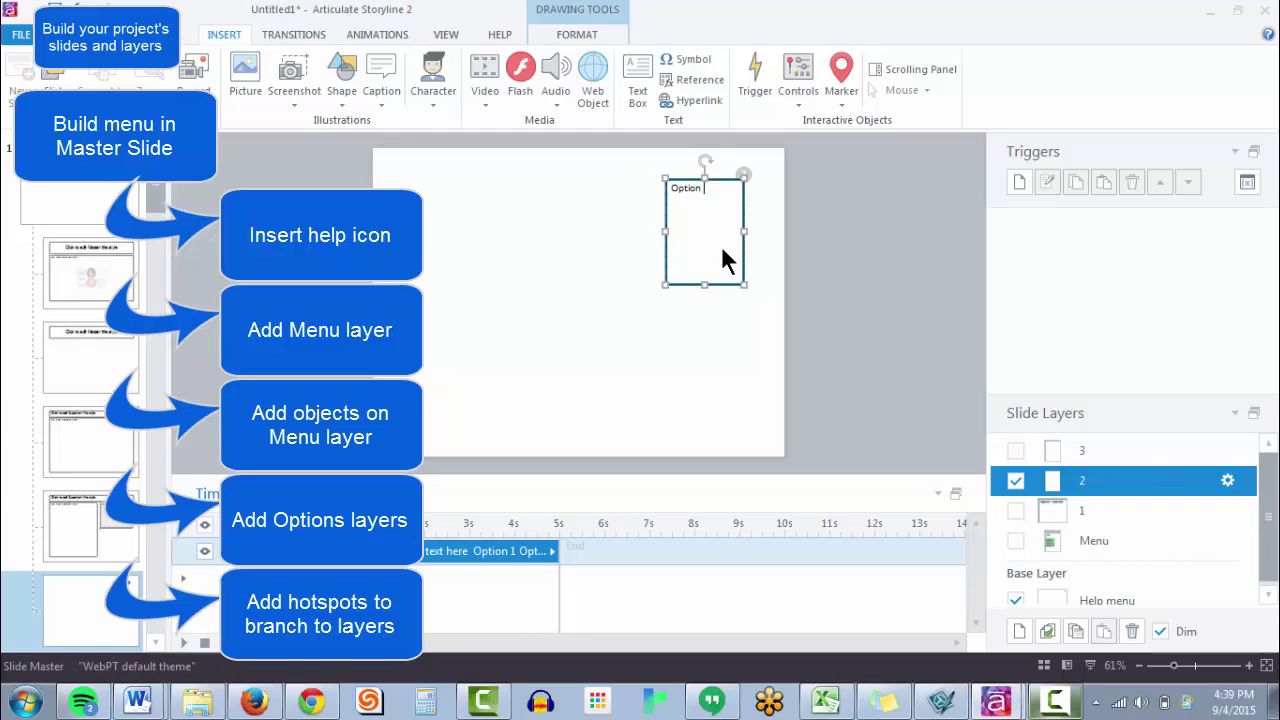
text(2 text her)
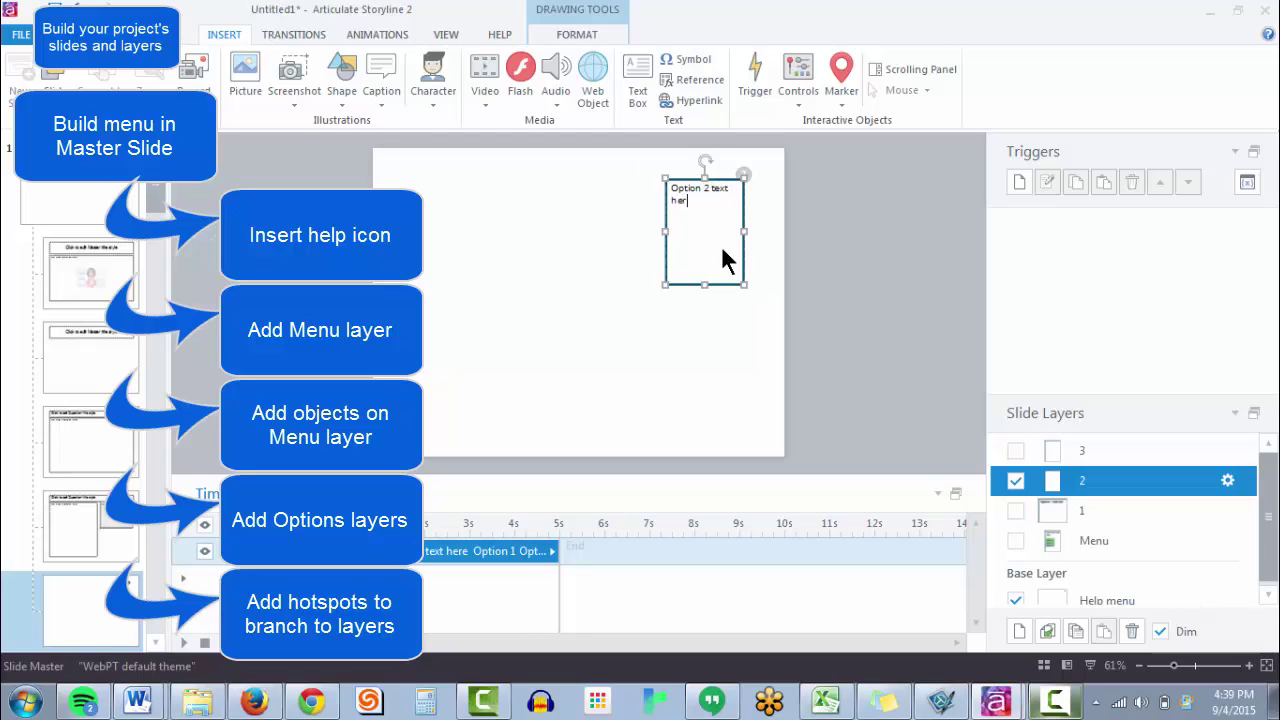
text(e)
click(706, 283)
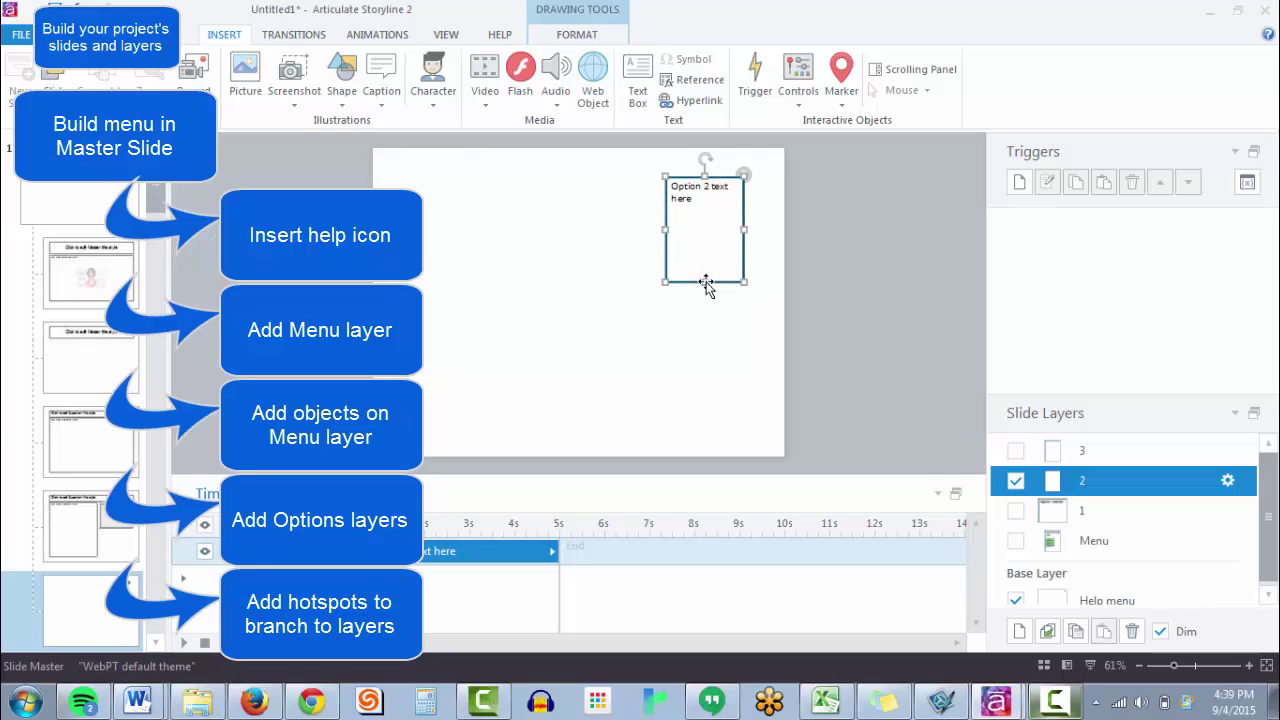
drag(705, 283, 705, 248)
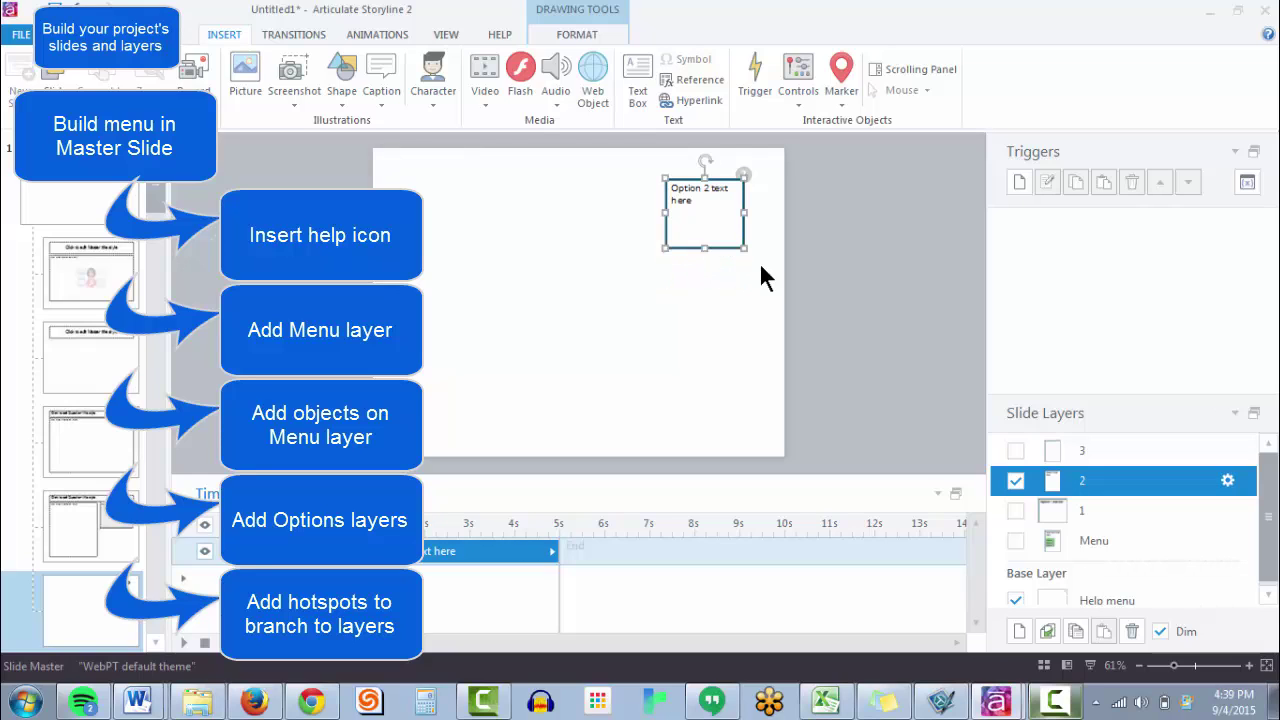
On layer 3, replace the copied box text with 'Option 3'
click(1075, 450)
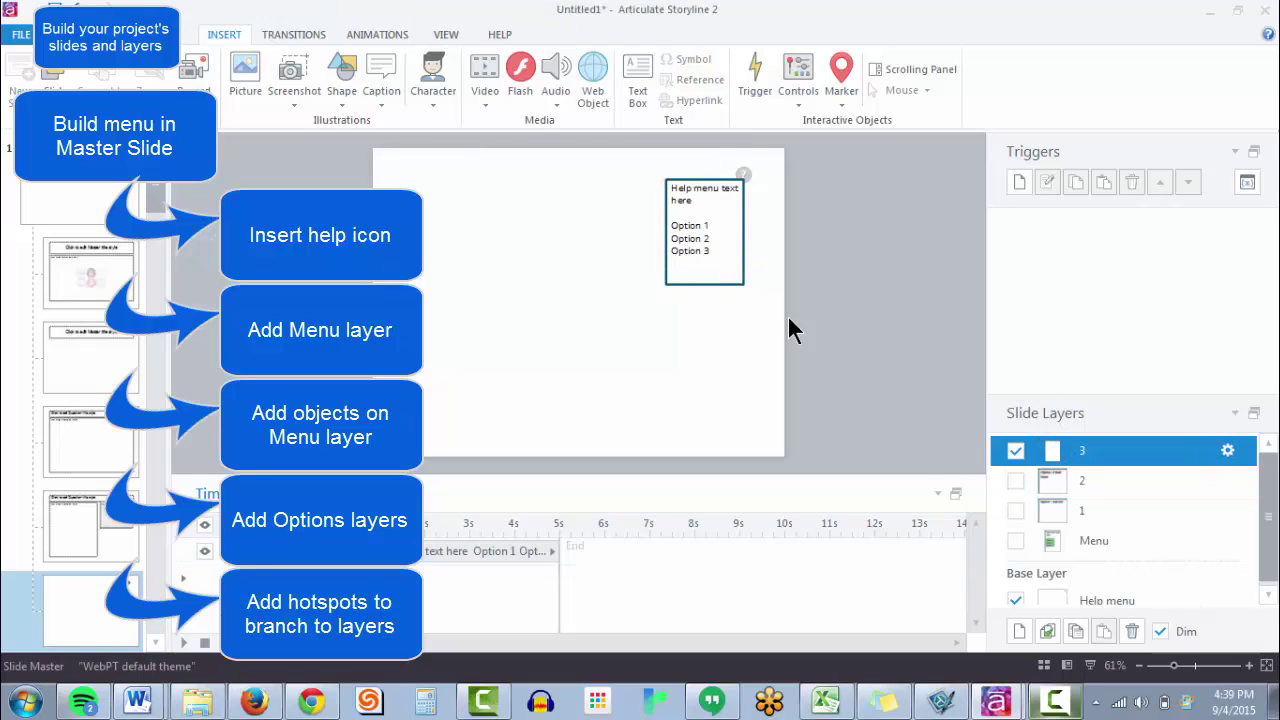
click(718, 252)
key(ctrl+a)
text(Option 3)
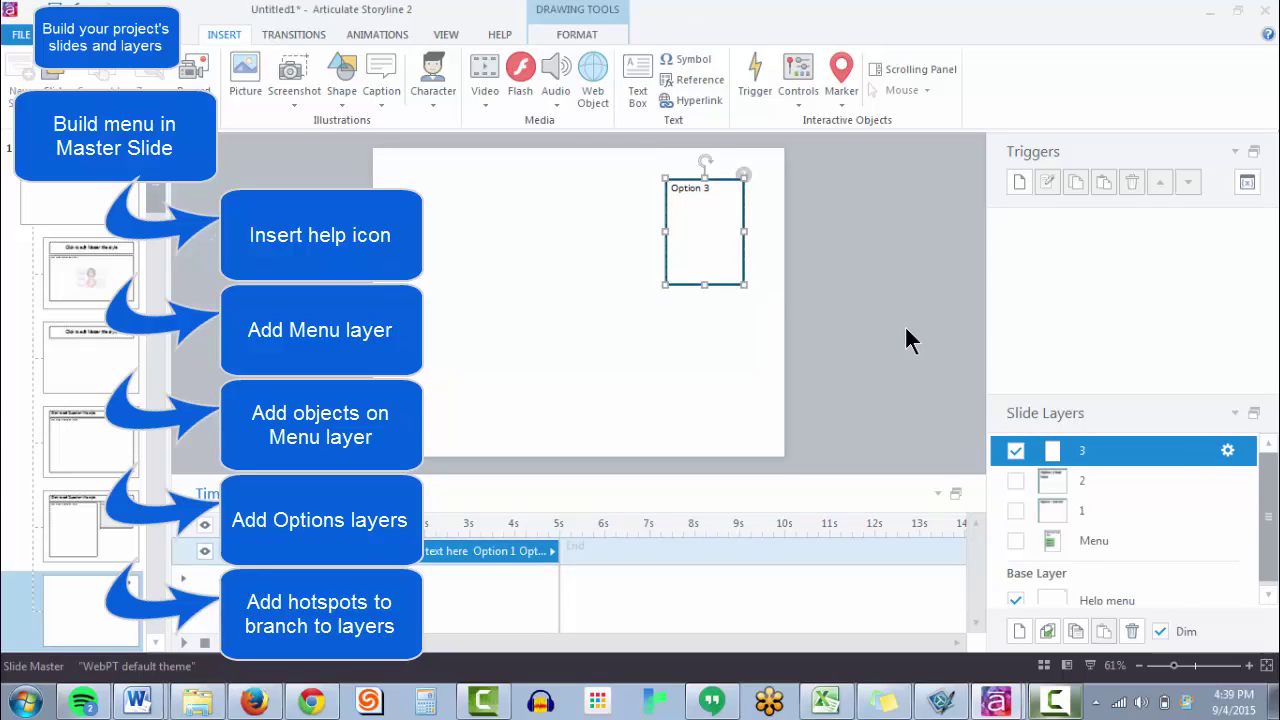
click(905, 330)
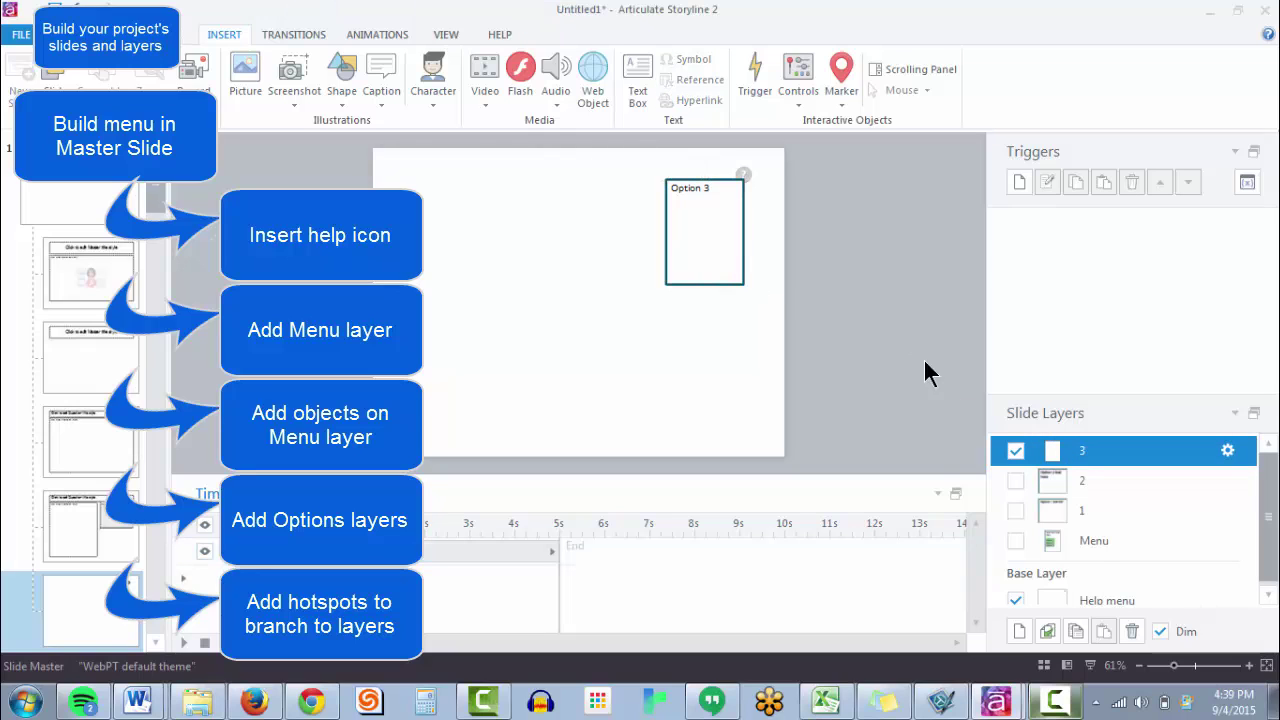
On the Menu layer, add a trigger: Hide layer This Layer when the user clicks Hotspot 1
click(1107, 540)
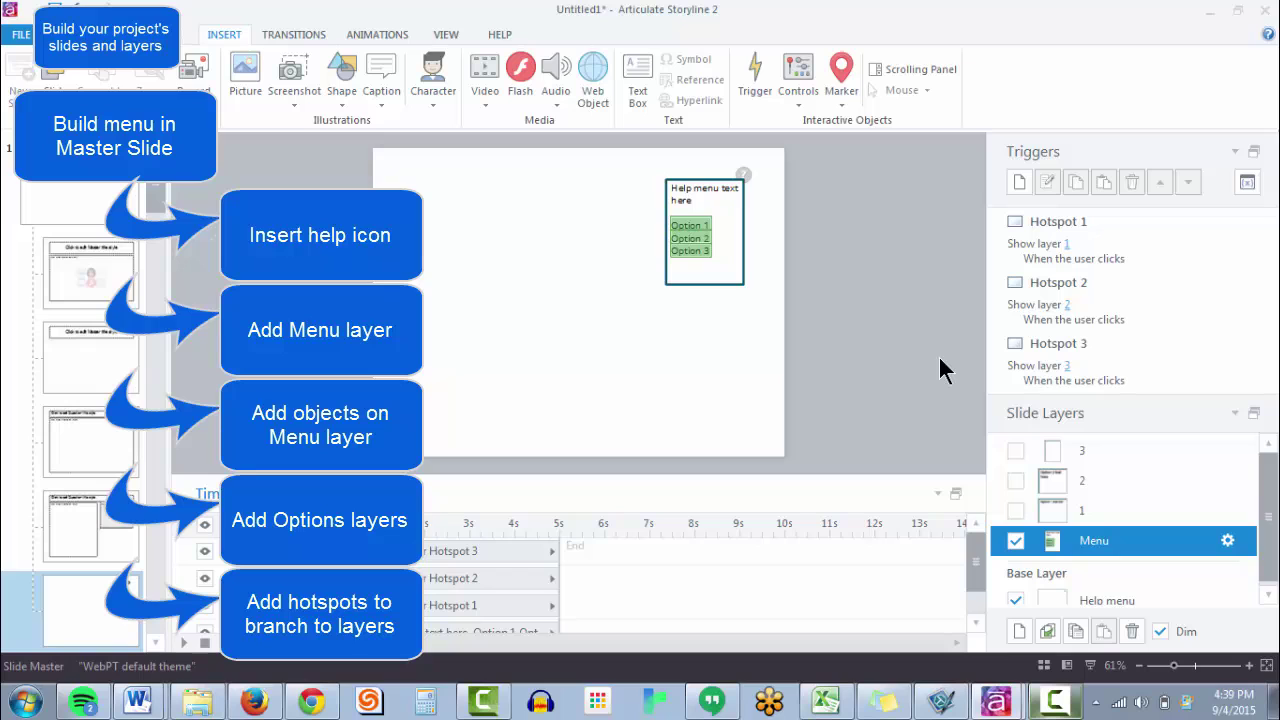
click(1020, 183)
click(567, 259)
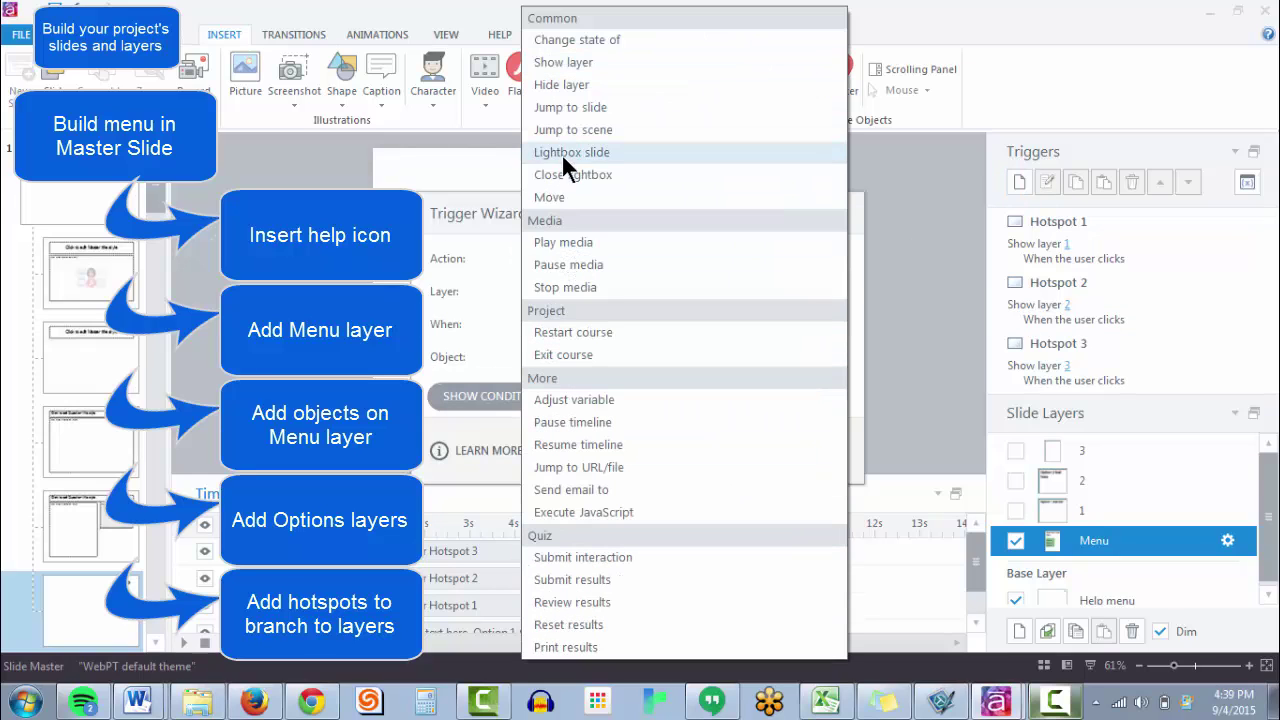
click(558, 81)
click(607, 290)
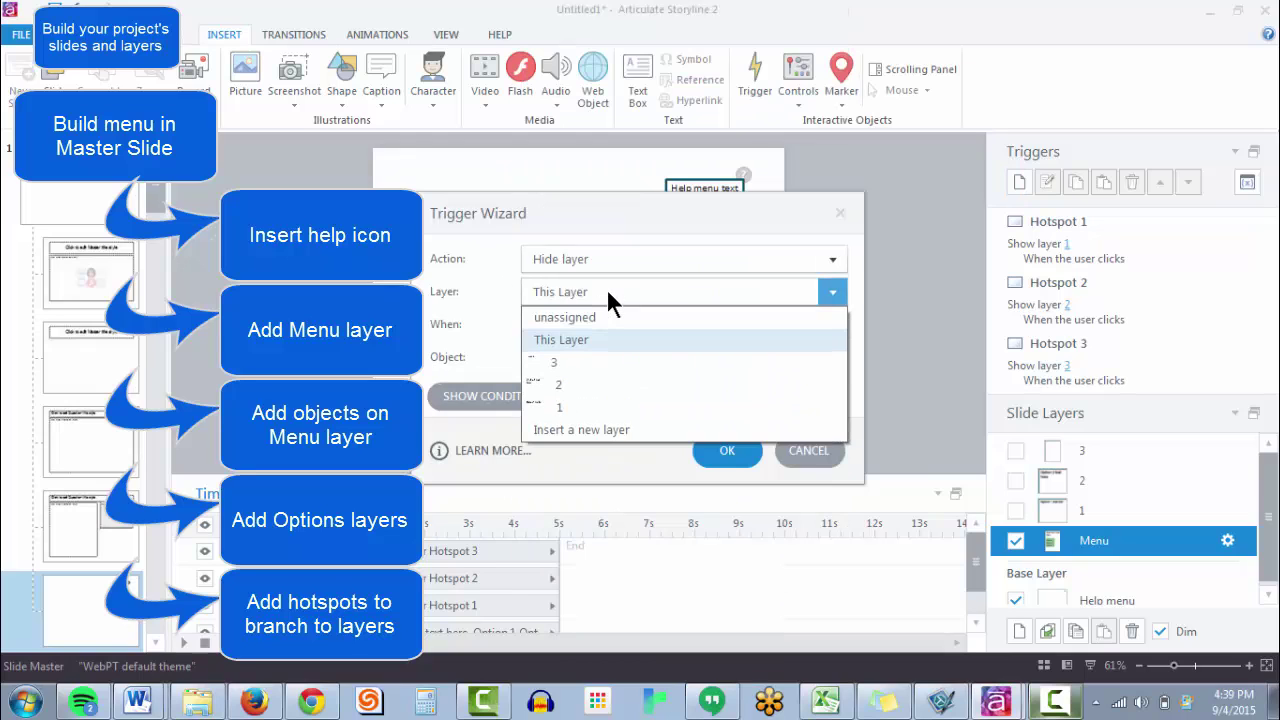
click(607, 290)
click(613, 330)
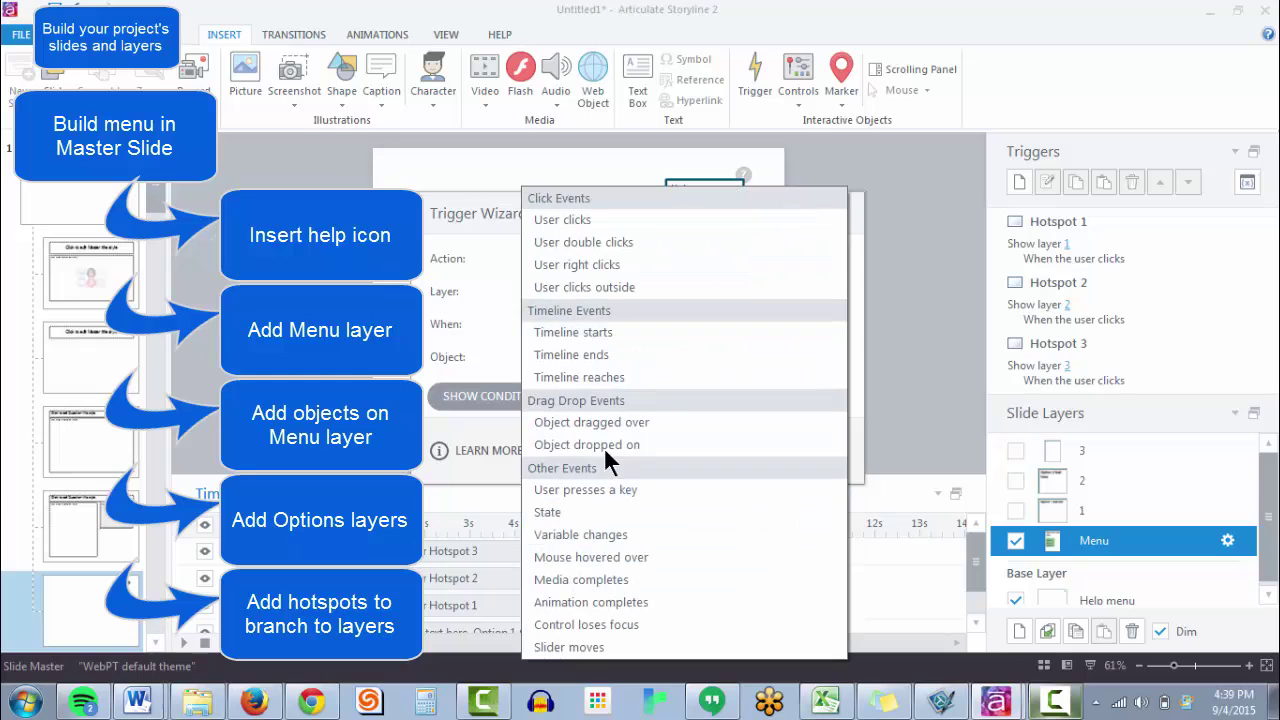
click(605, 219)
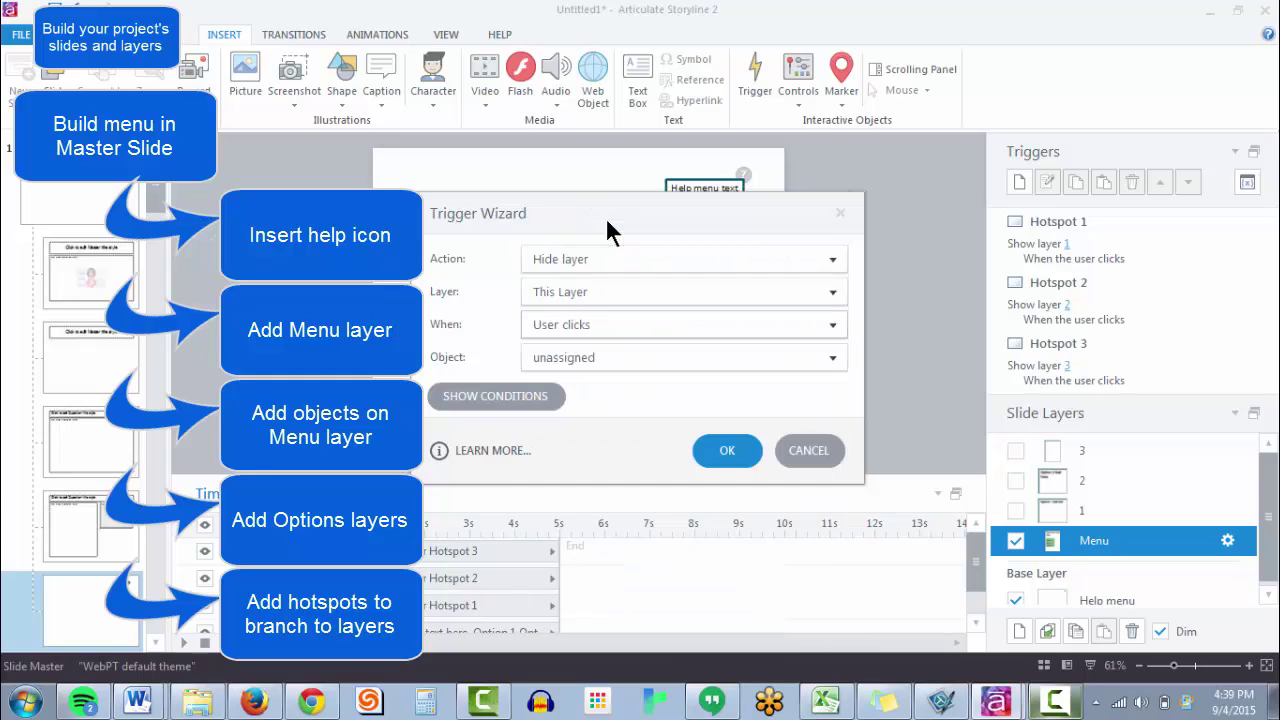
click(598, 357)
click(587, 498)
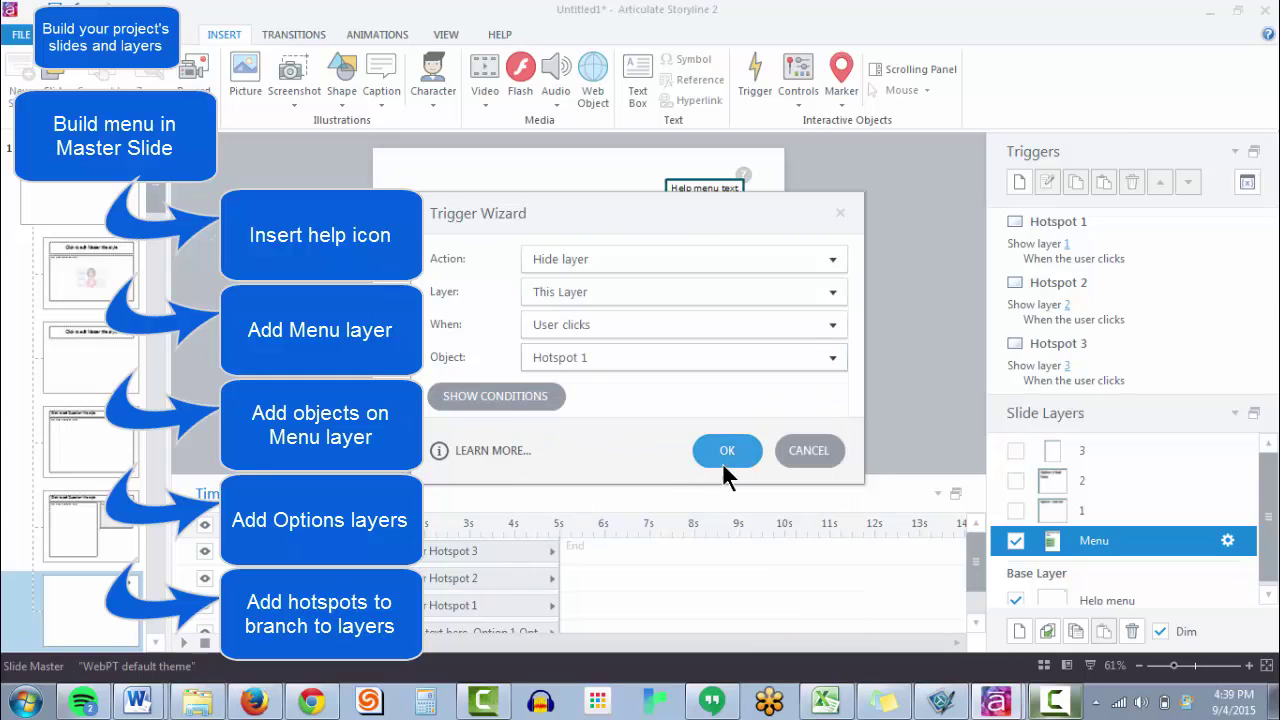
click(726, 452)
Copy the hide-menu trigger and paste it onto Hotspot 2
click(1137, 286)
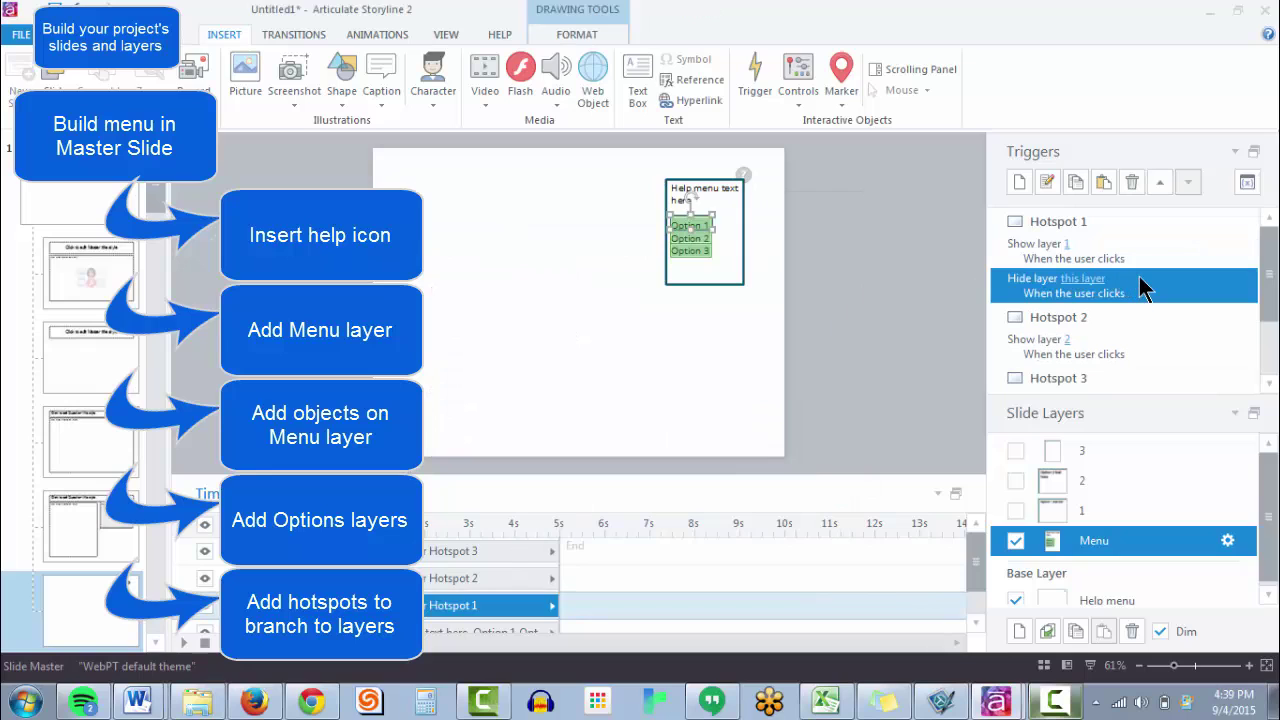
click(1139, 349)
key(ctrl+v)
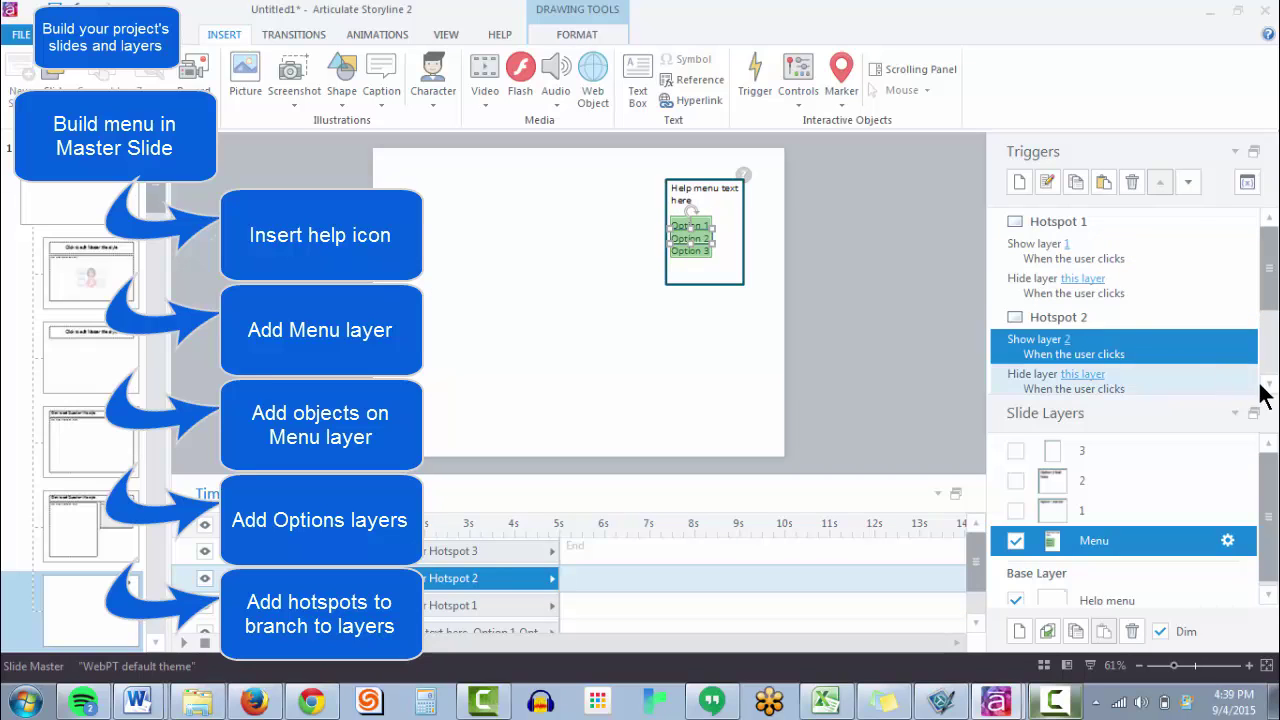
click(1270, 386)
scroll(1190, 365, down, 2)
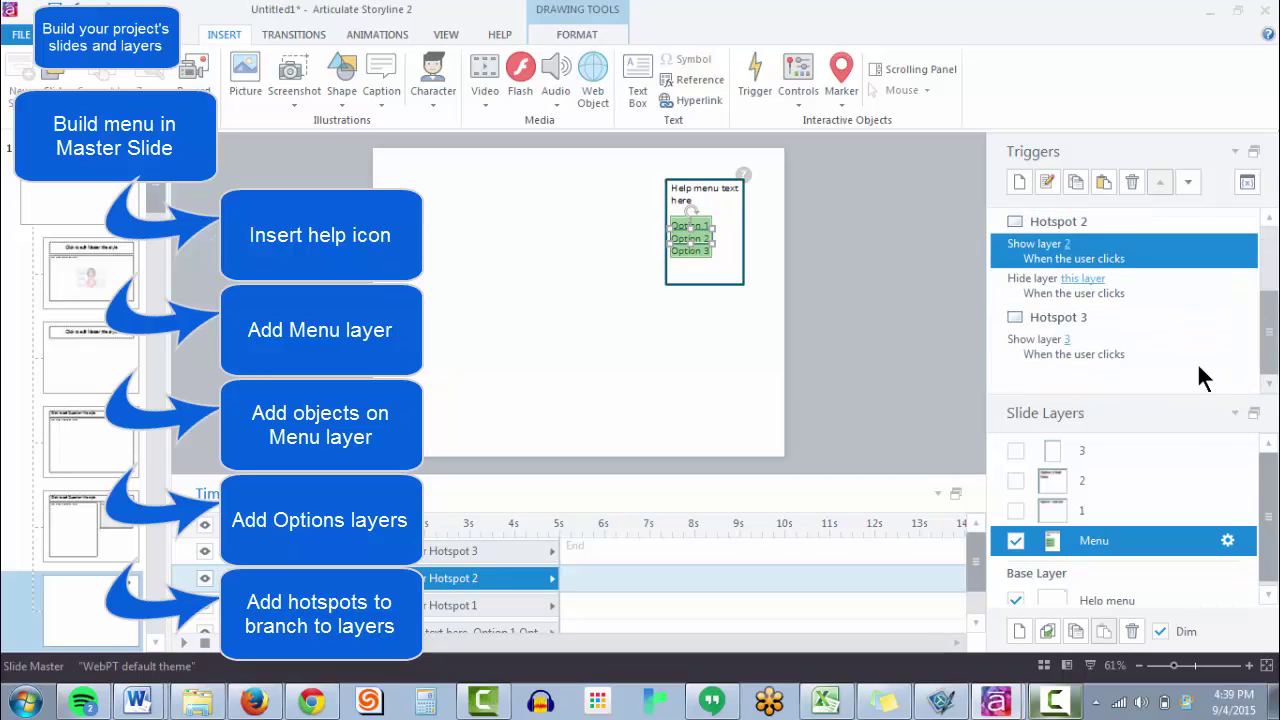
click(1166, 343)
click(1090, 514)
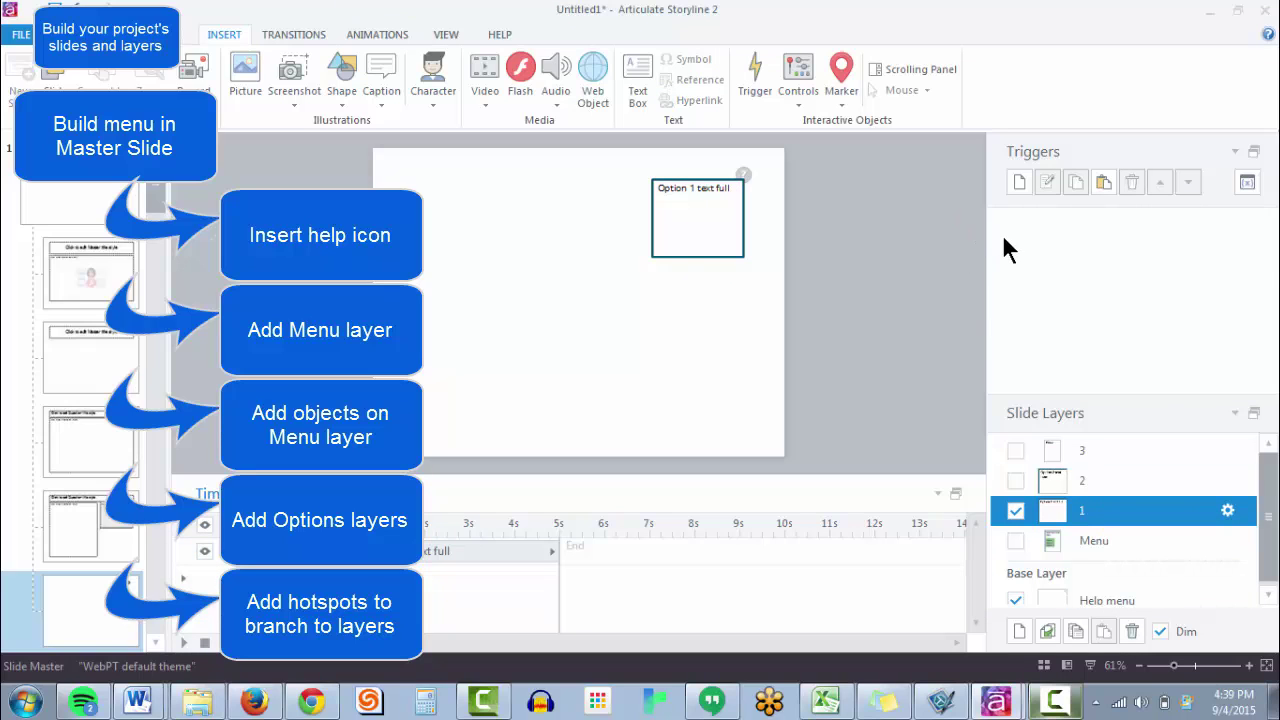
On layer 1, add a Hide This Layer trigger firing when the user clicks outside Rectangle 1
key(ctrl+v)
double_click(1148, 261)
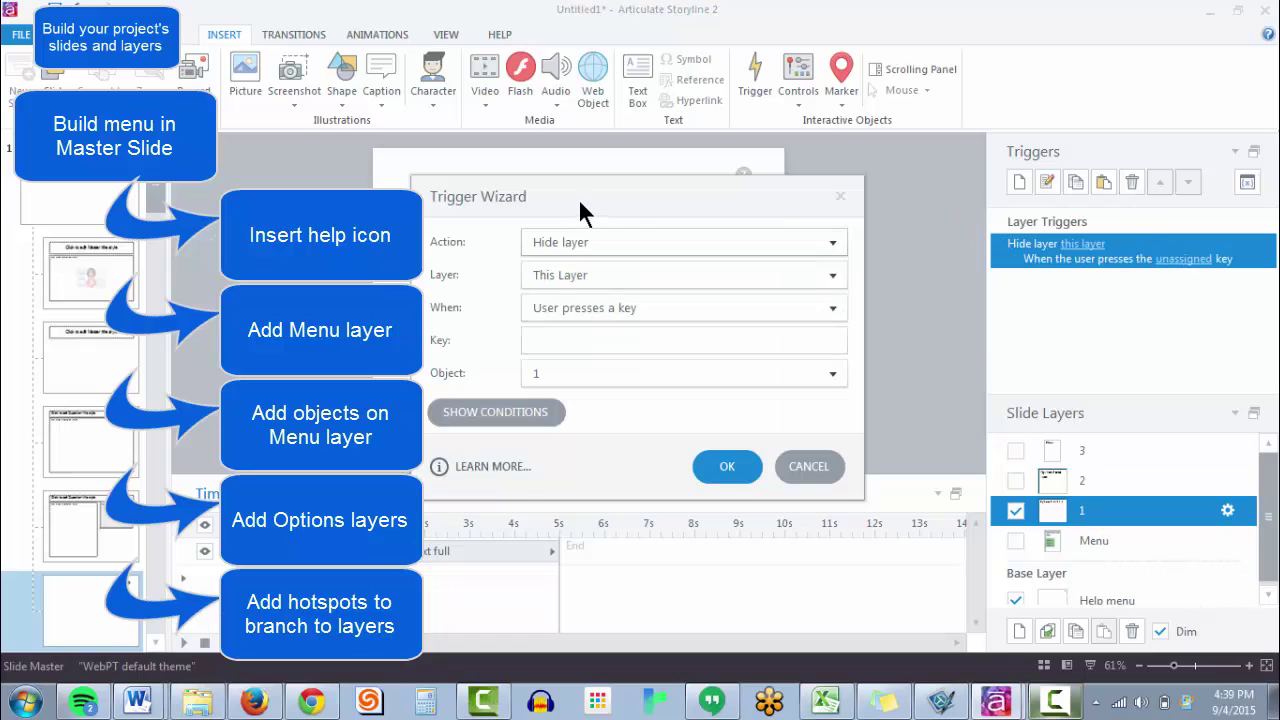
click(604, 307)
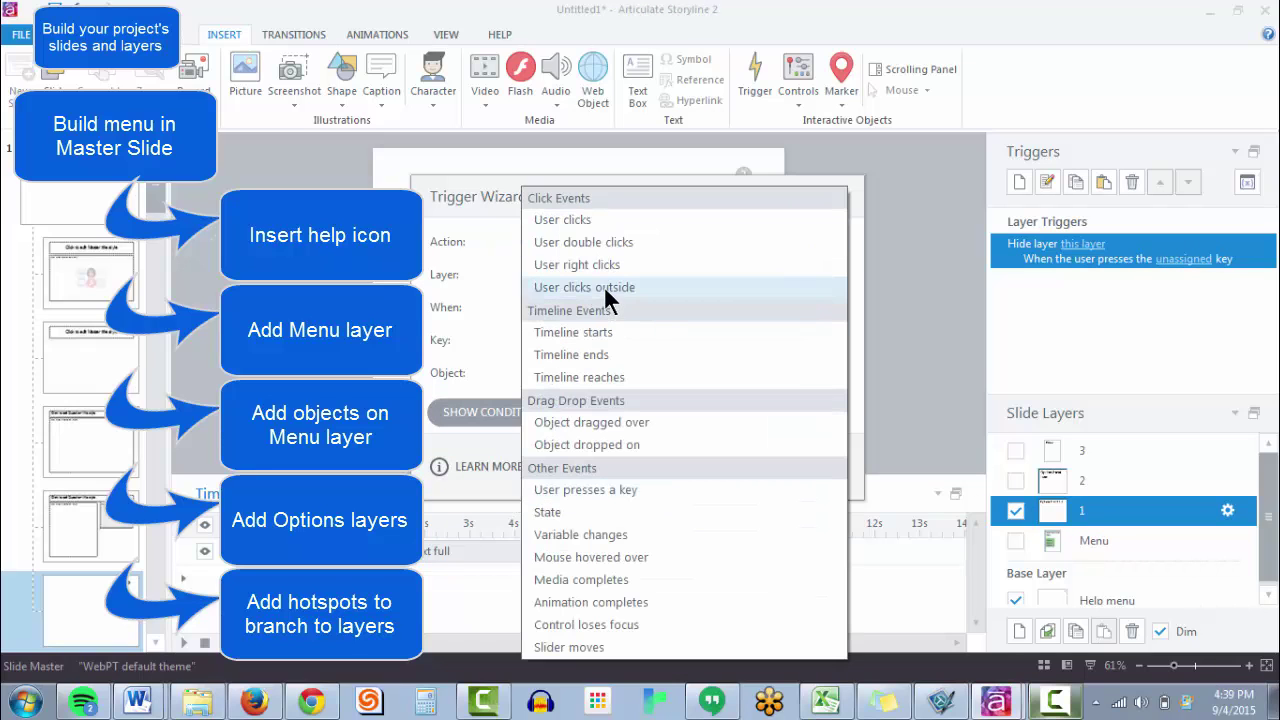
click(604, 287)
click(601, 340)
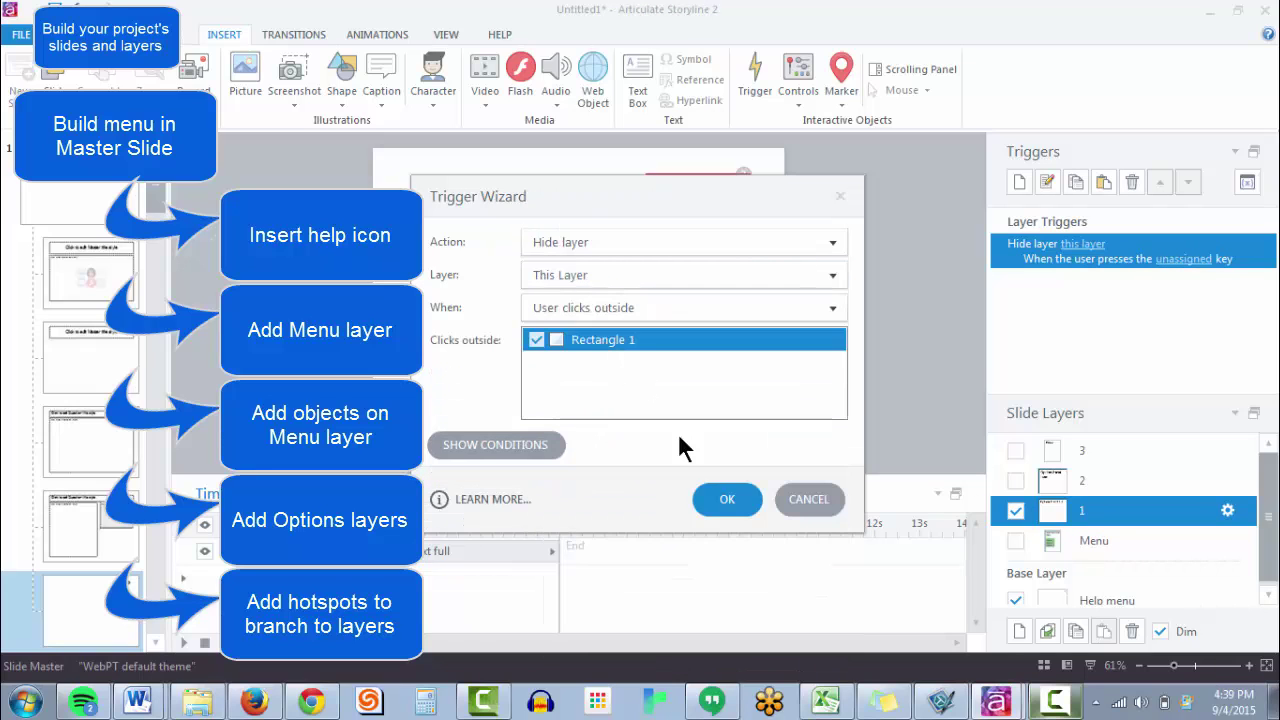
click(712, 507)
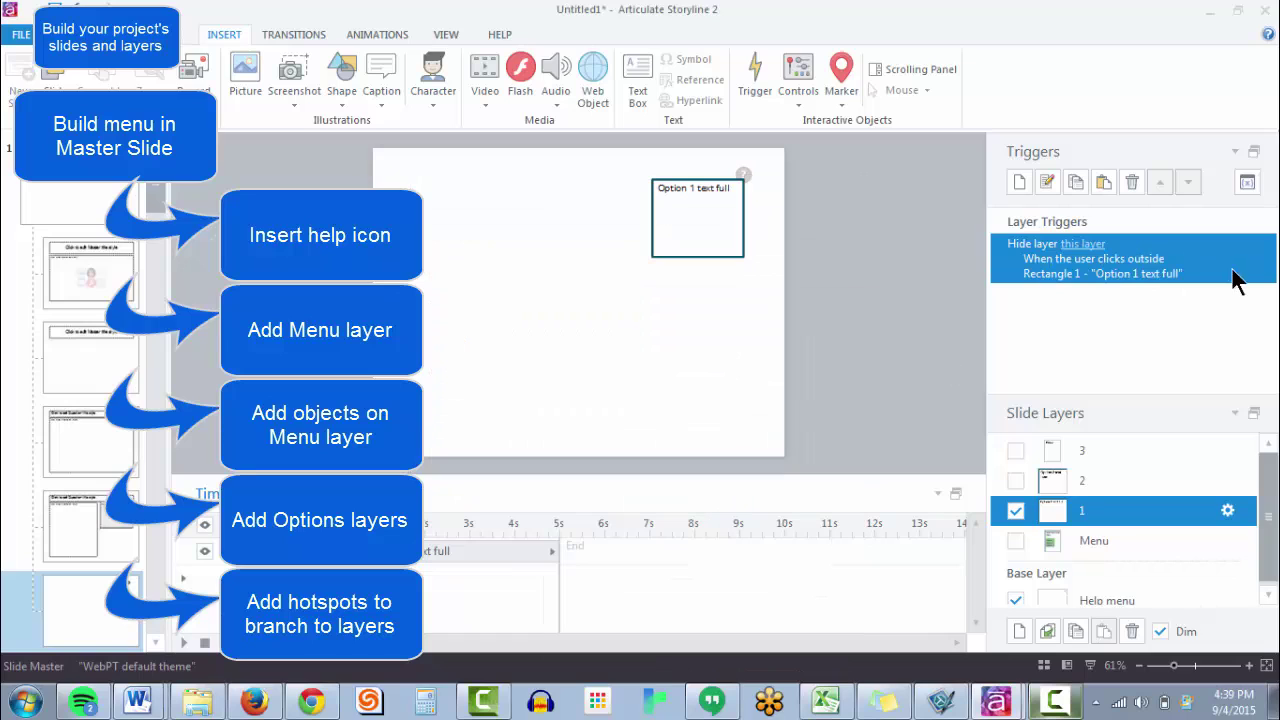
Set layers 2 and 3 to hide themselves on clicks outside Rectangle 1
click(1166, 481)
double_click(1163, 269)
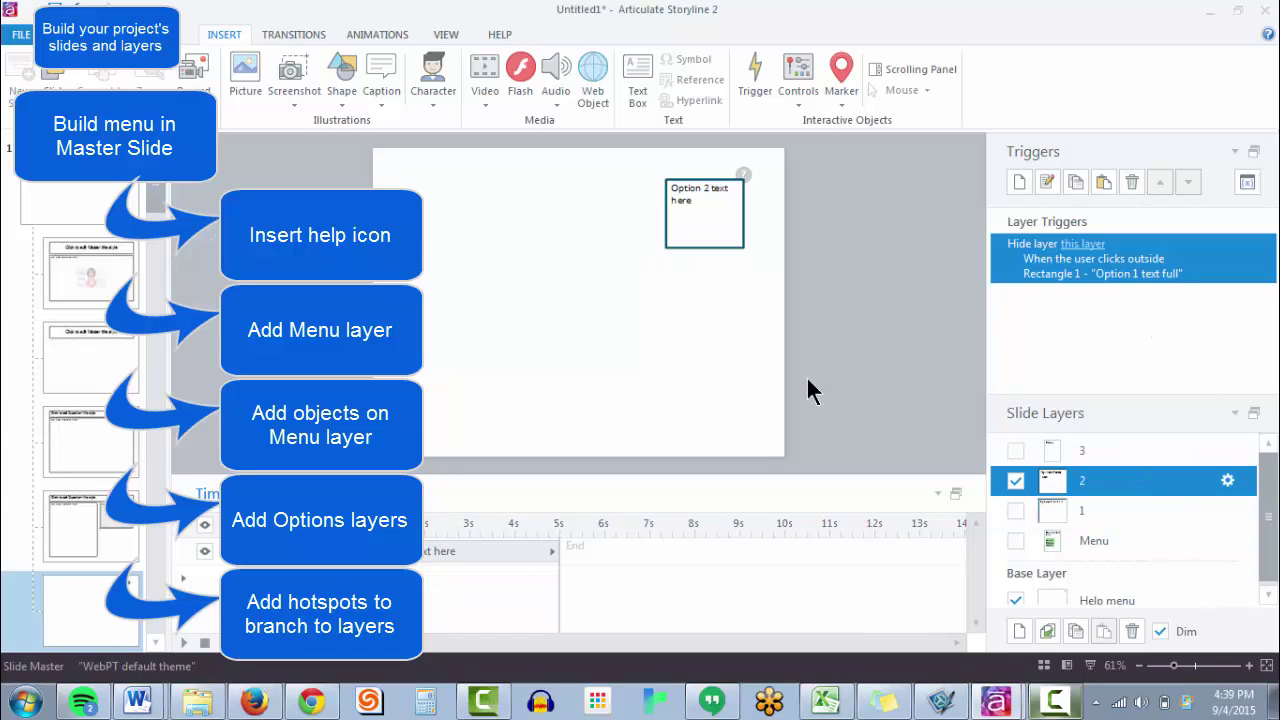
click(728, 484)
click(1163, 452)
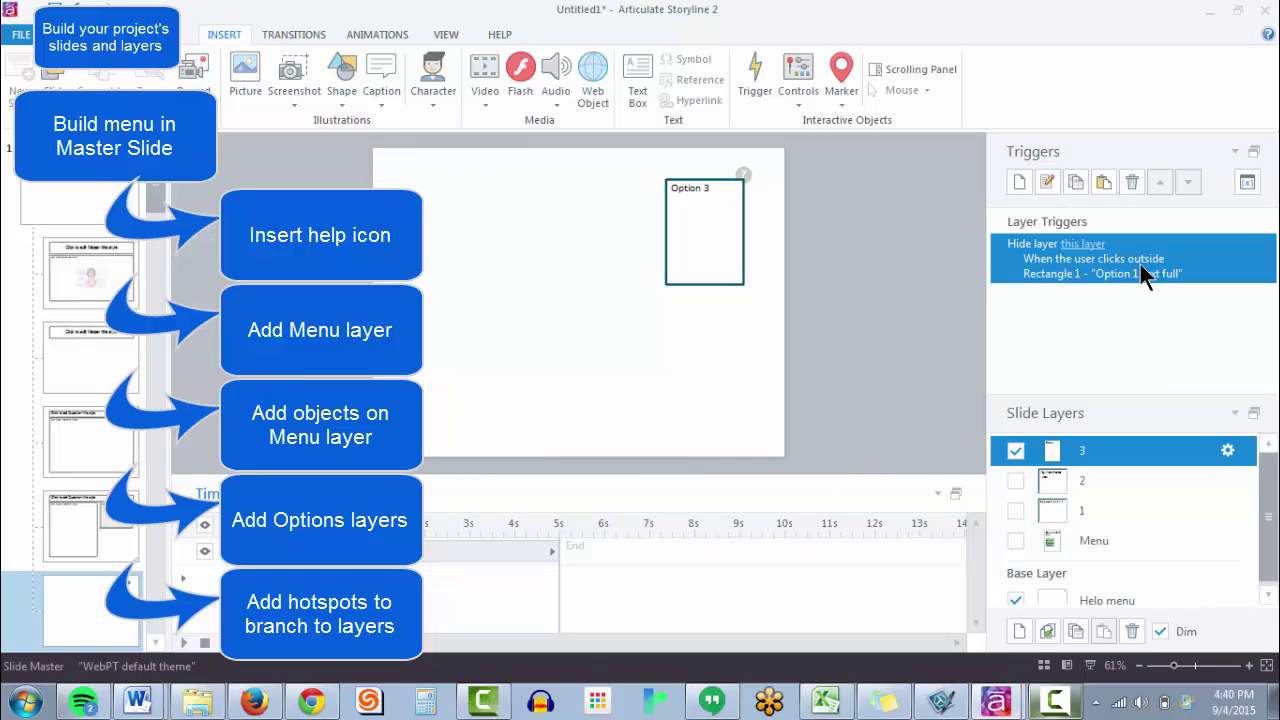
click(614, 322)
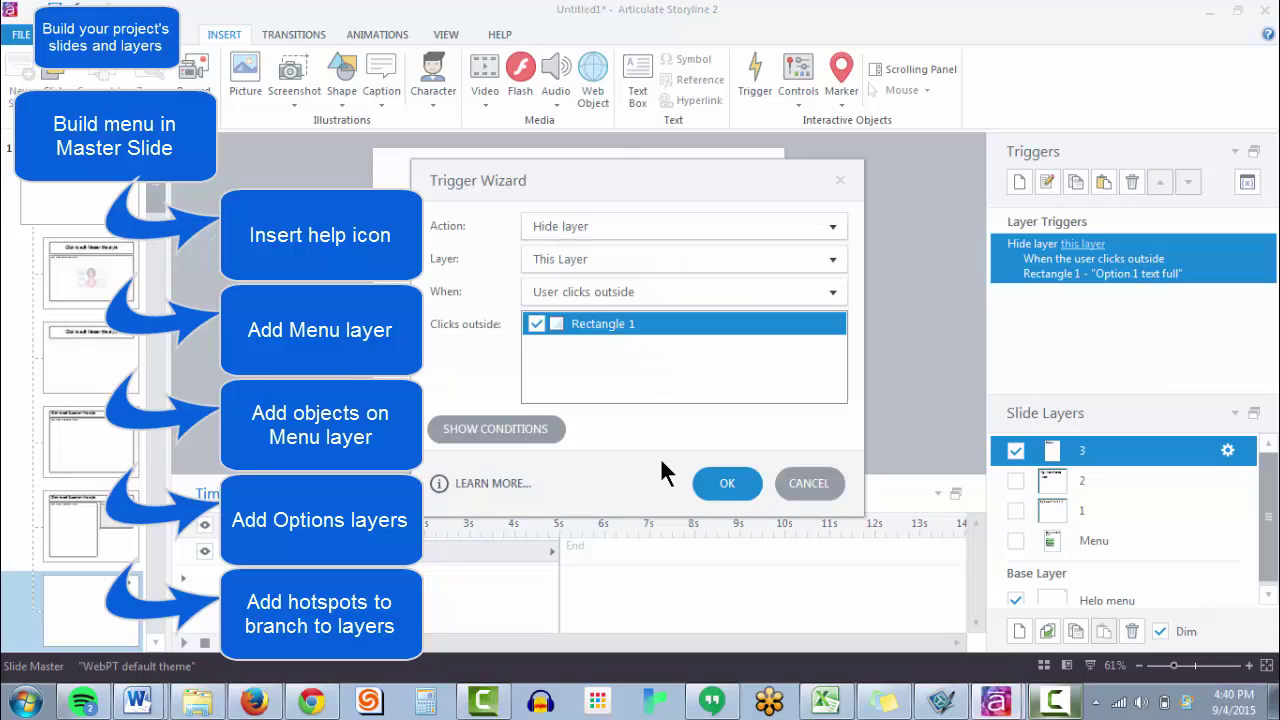
click(728, 482)
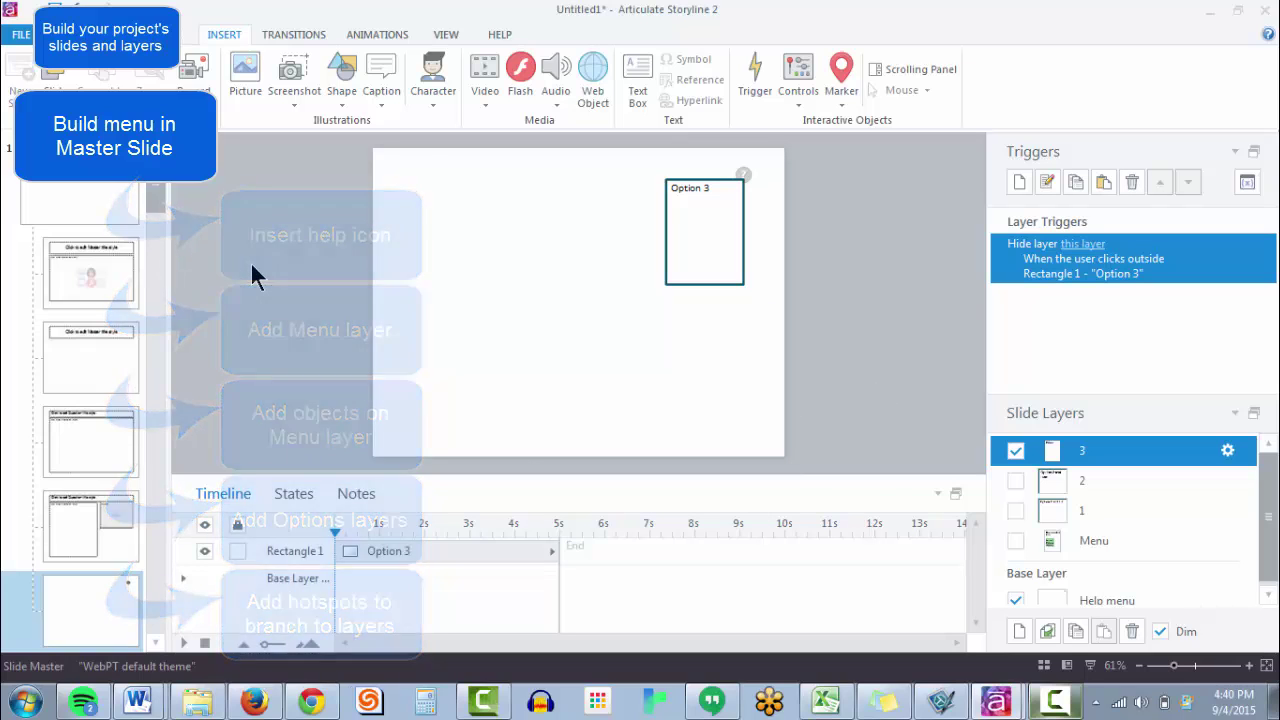
Preview the slide and check that Options 1, 2 and 3 open and close on an outside click
key(F12)
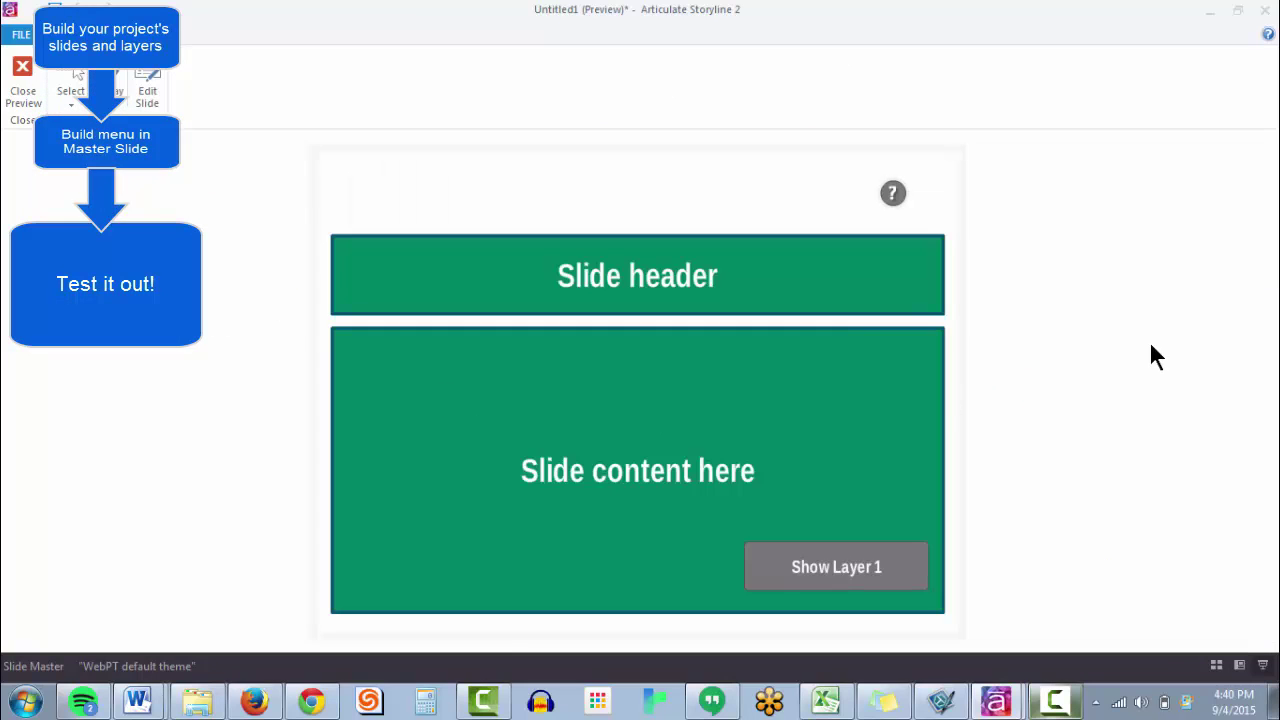
click(893, 191)
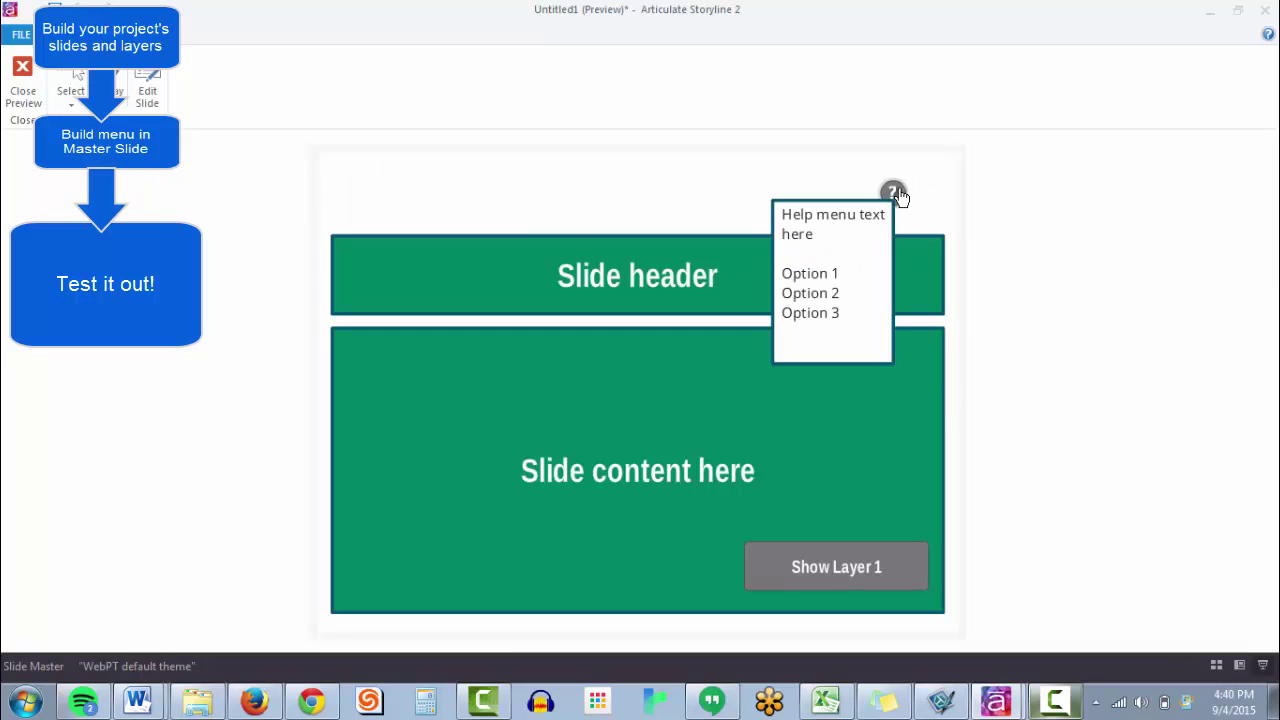
click(838, 278)
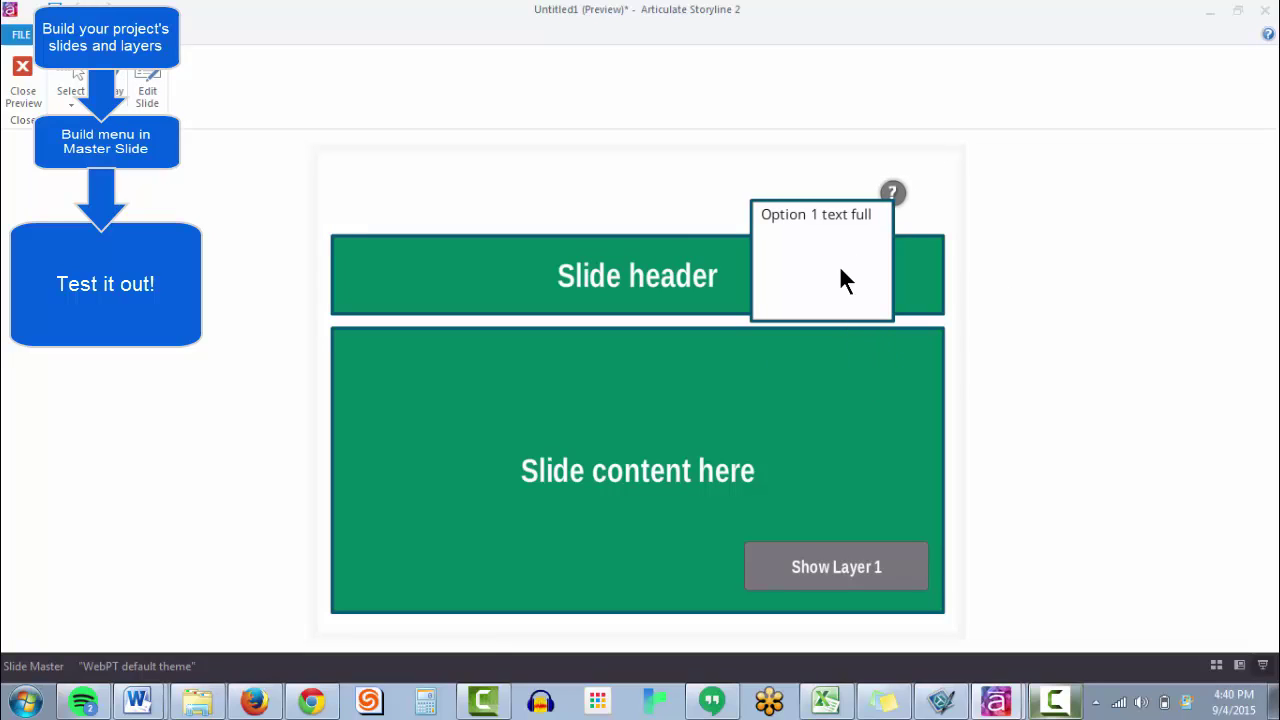
click(890, 198)
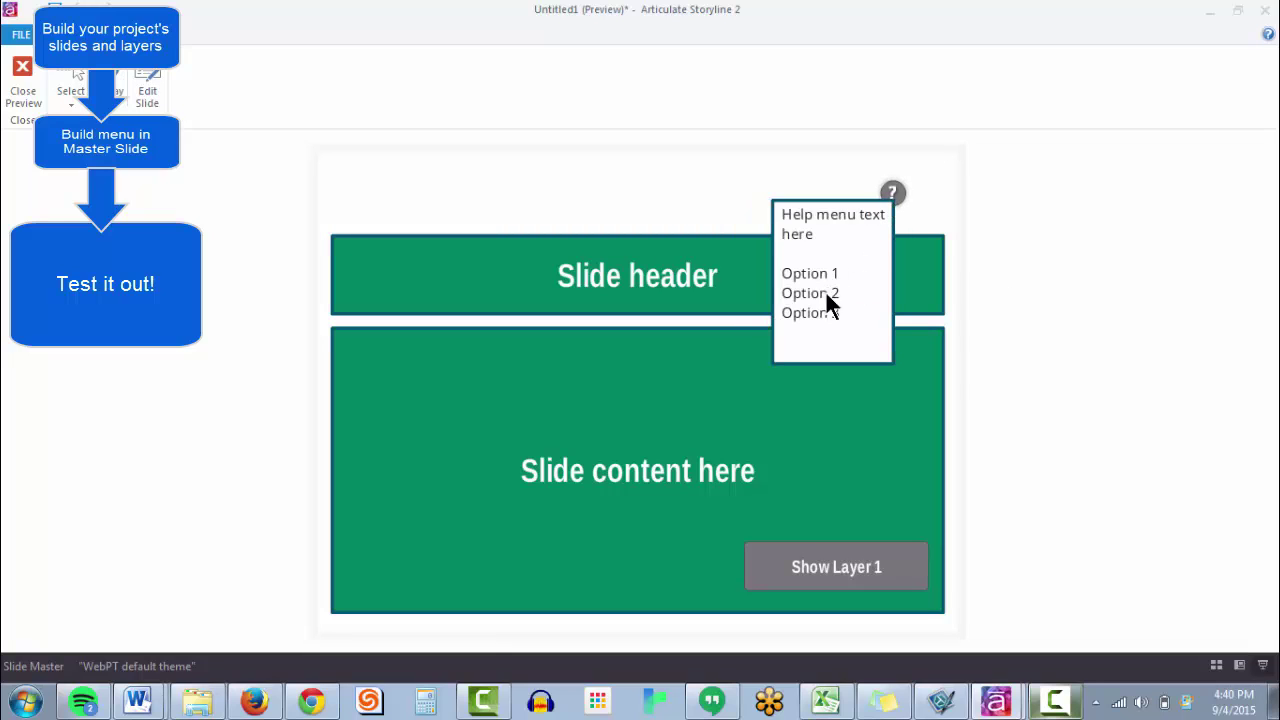
click(830, 292)
click(895, 193)
click(832, 316)
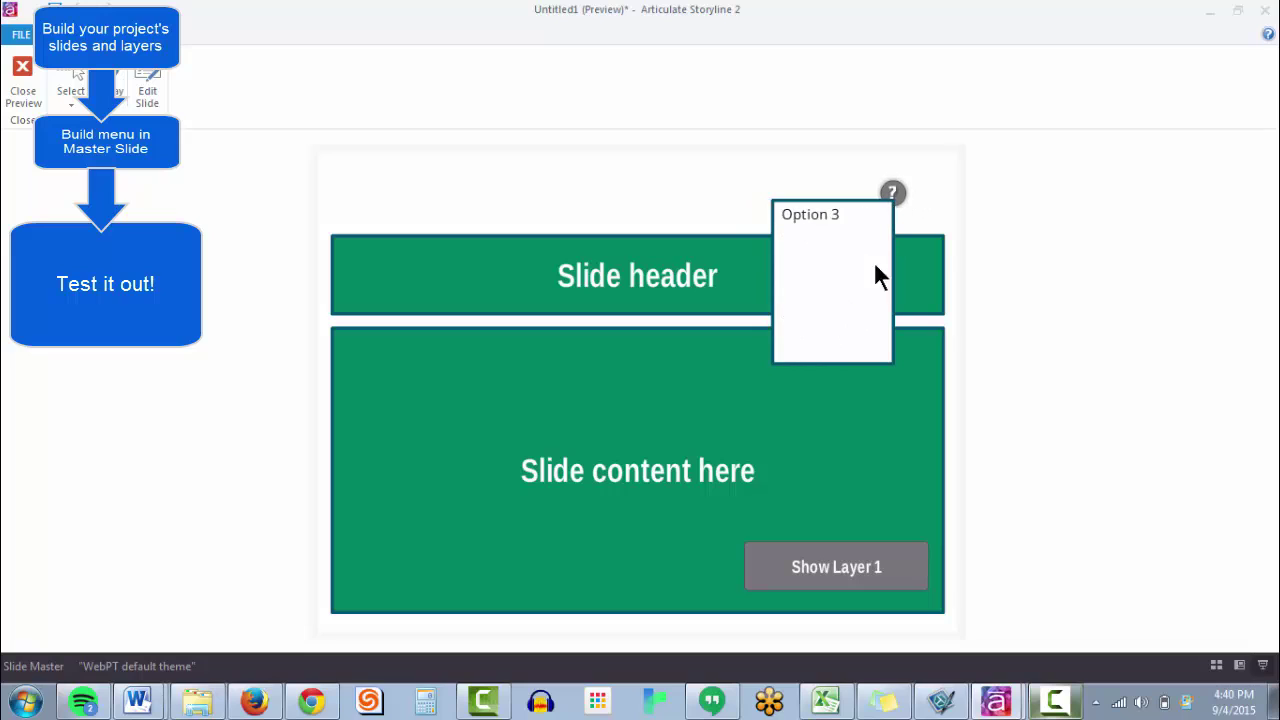
click(838, 475)
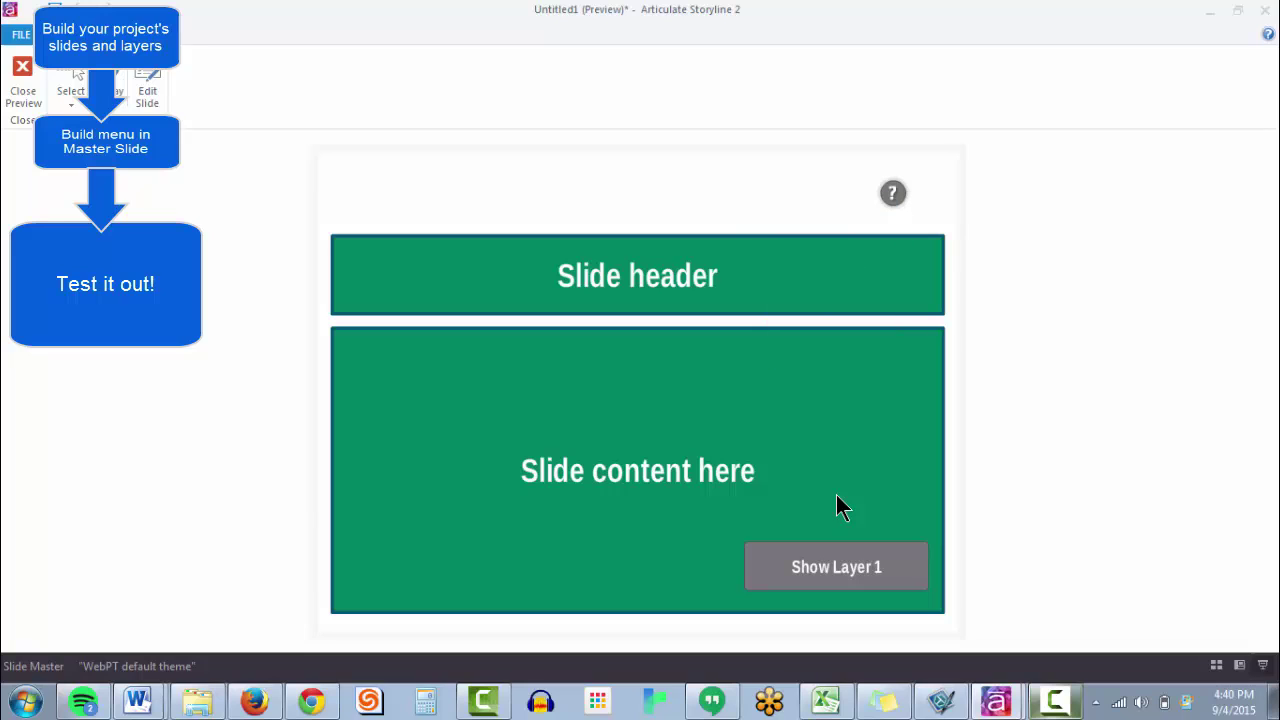
Show Layer 1, then retest Options 1 and 3 over it, closing with an outside click
click(838, 568)
click(893, 198)
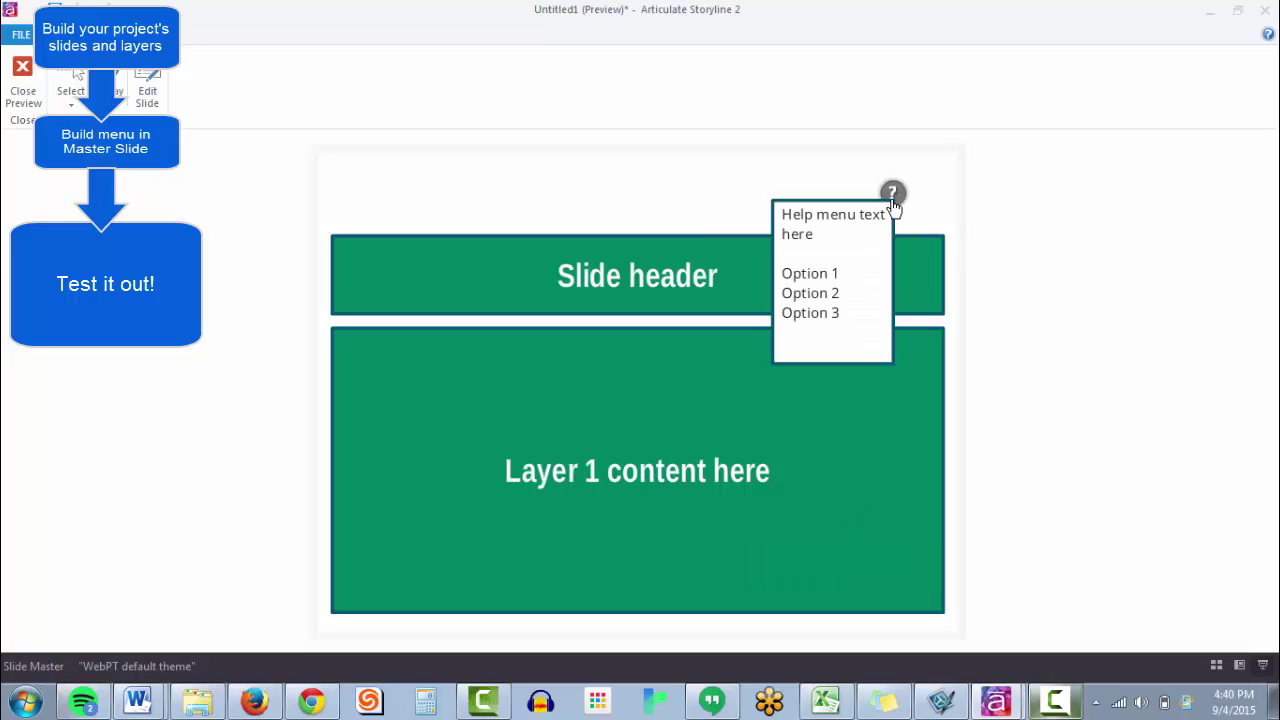
click(829, 274)
click(893, 198)
click(838, 316)
click(921, 306)
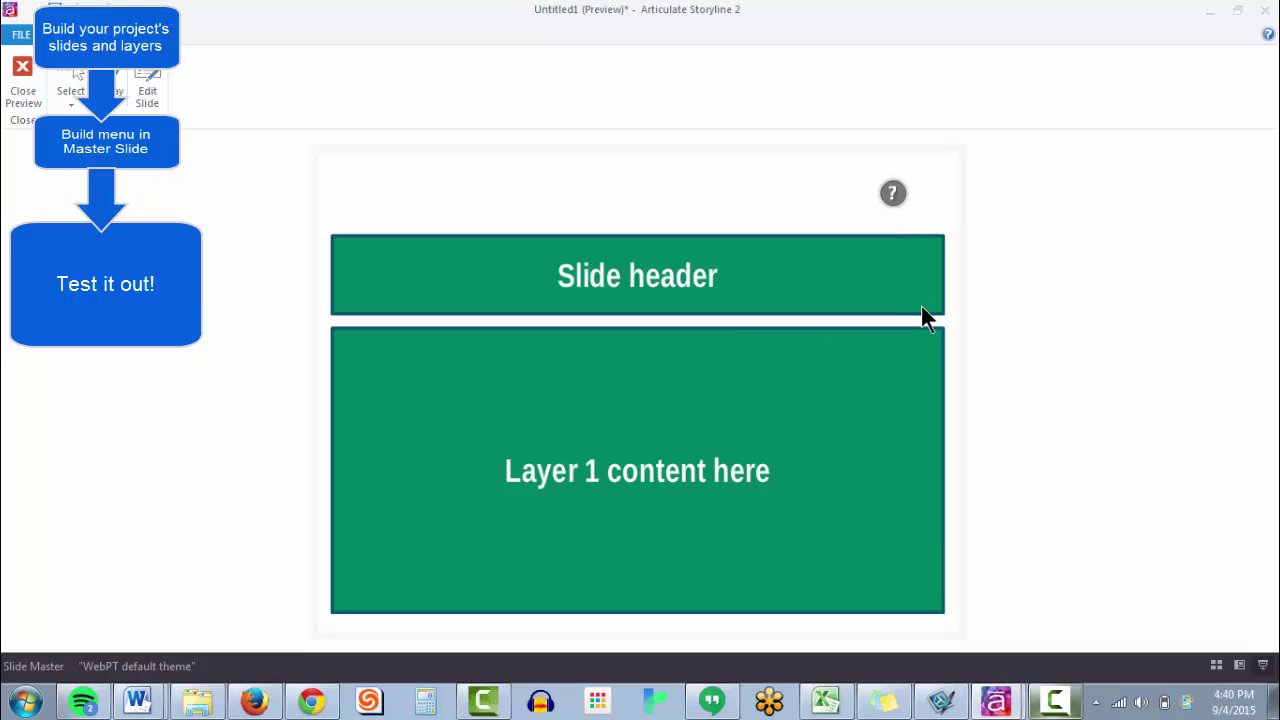